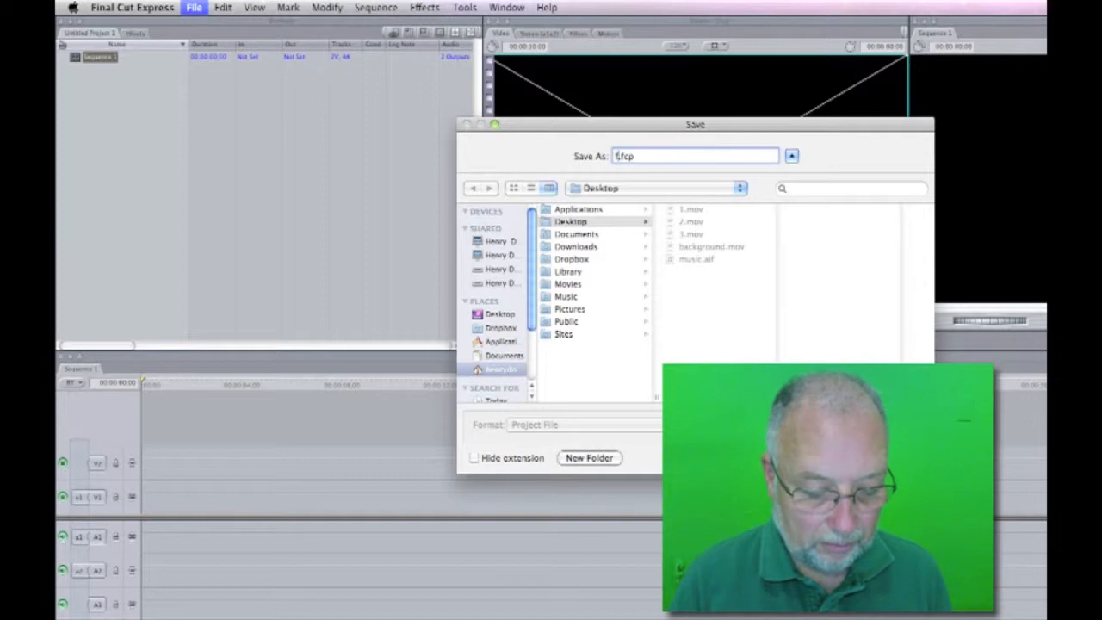
- Save the project on the Desktop as fc4.fcp
type("d")
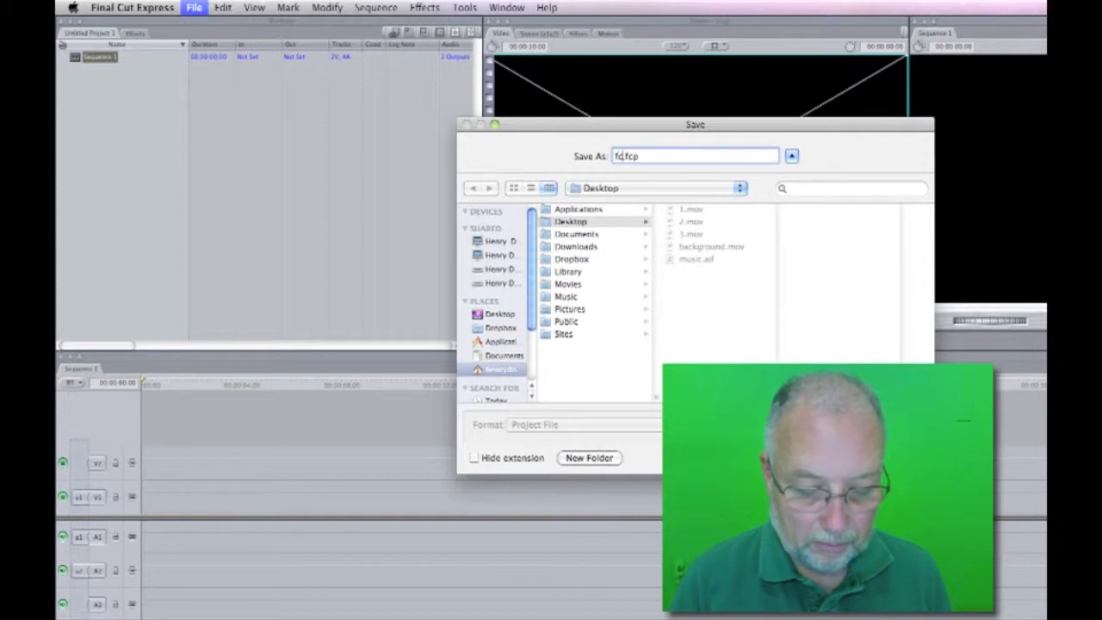
type("4")
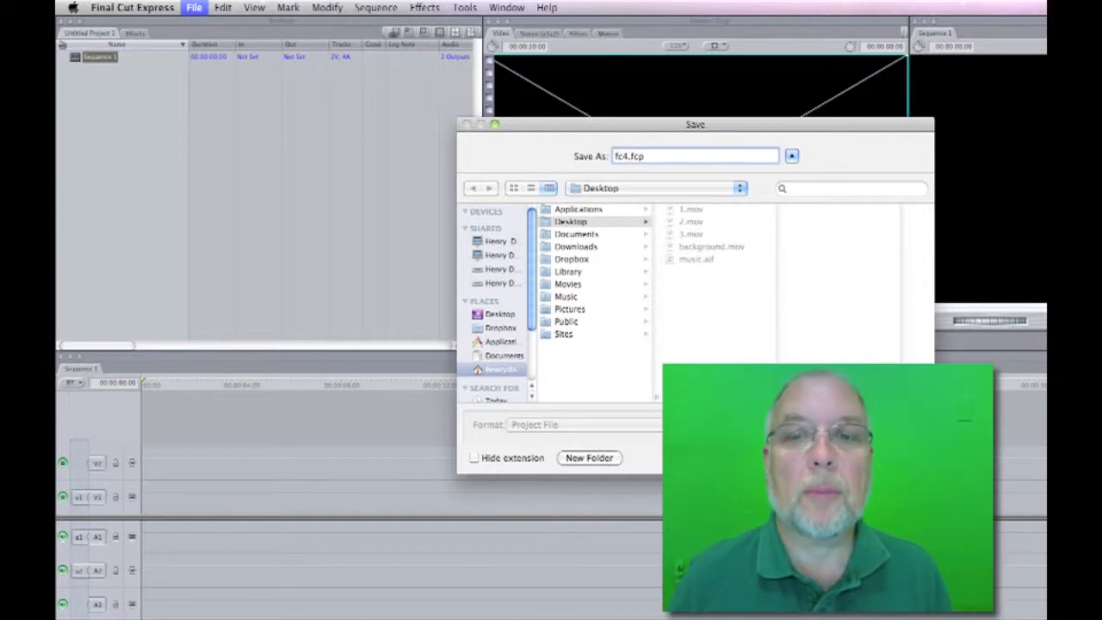
key("Return")
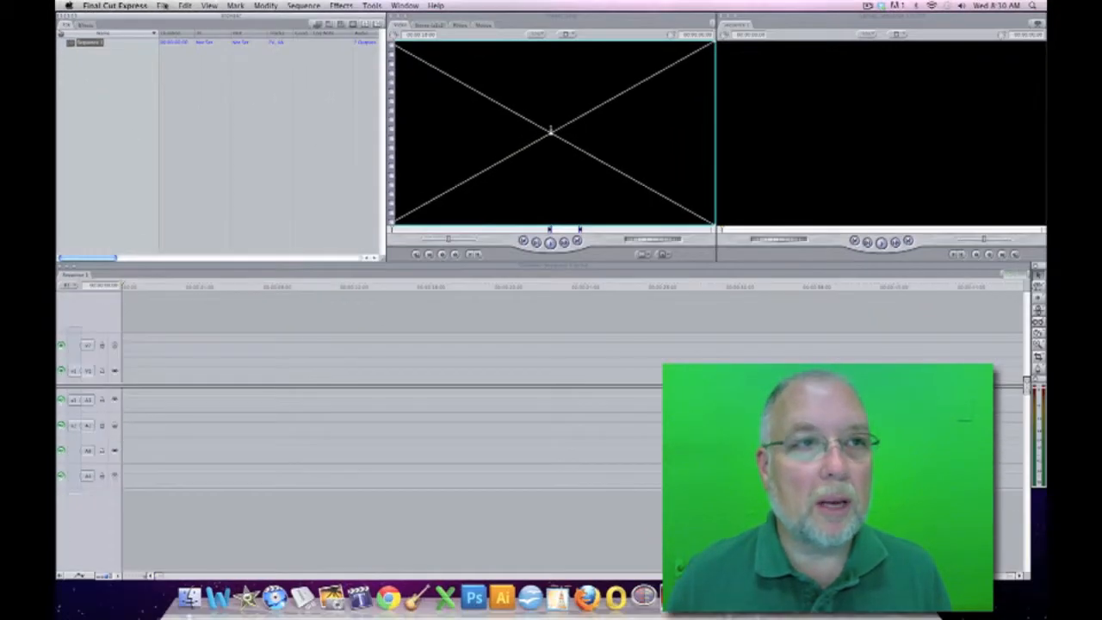
- Import 1.mov, 2.mov, 3.mov, background.mov and music.aif from the Desktop into the project
left_click(163, 6)
mouse_move(192, 149)
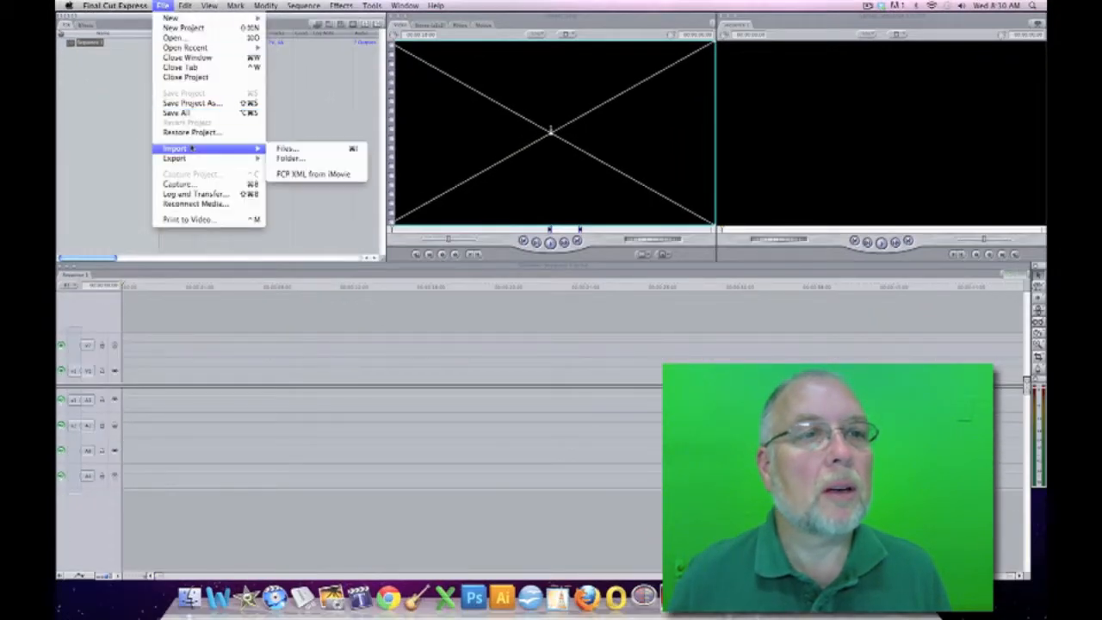
left_click(299, 150)
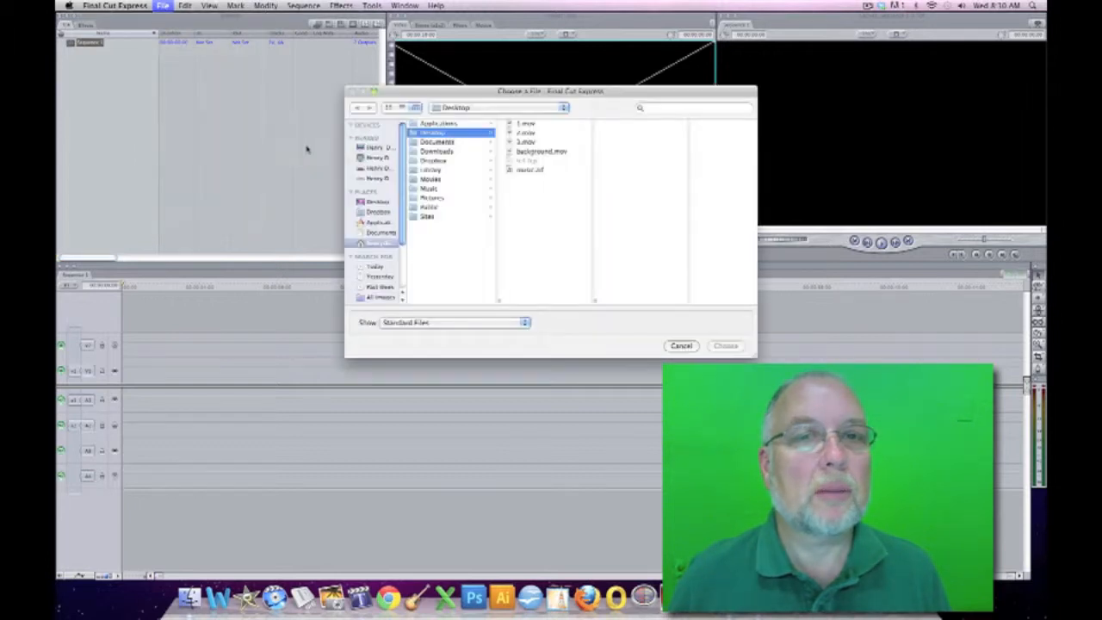
left_click(526, 124)
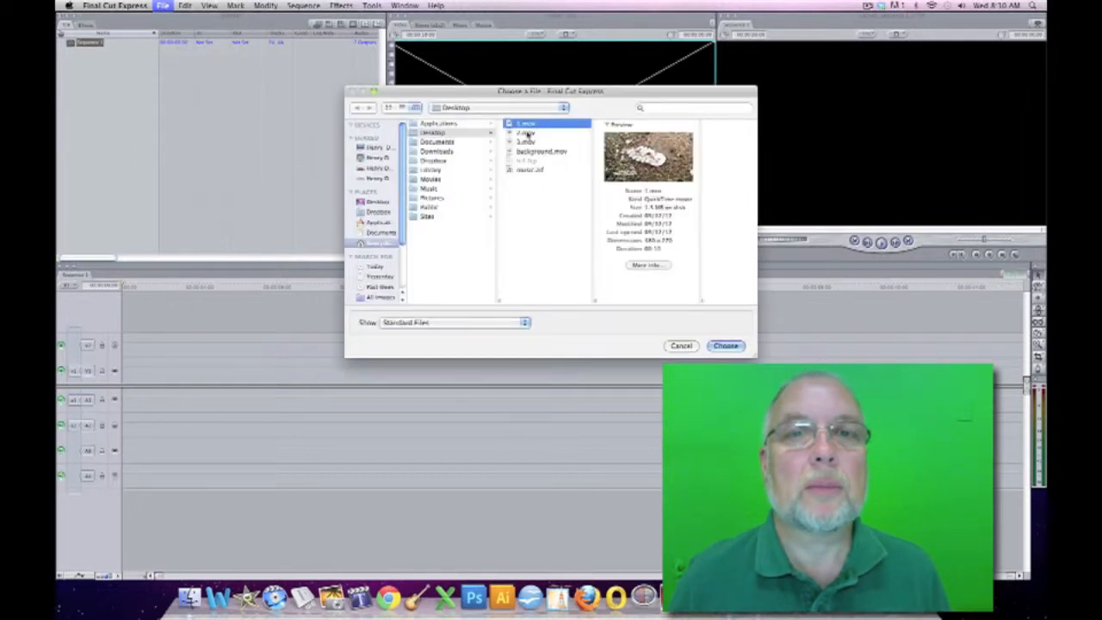
left_click(527, 132, "shift")
left_click(527, 142, "shift")
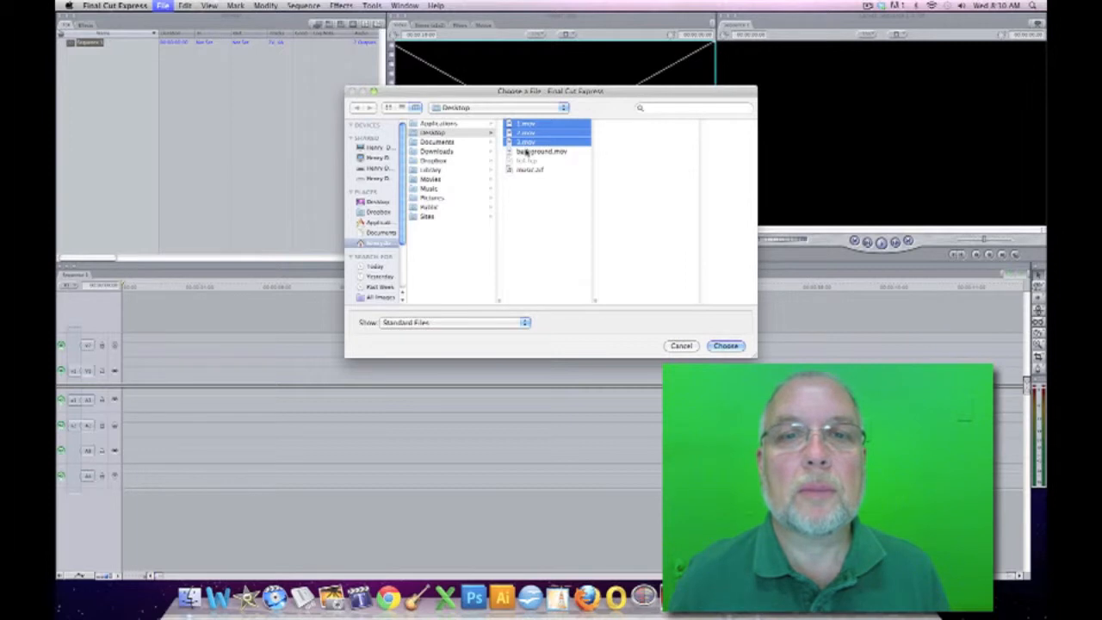
left_click(525, 152, "shift")
left_click(526, 169, "shift")
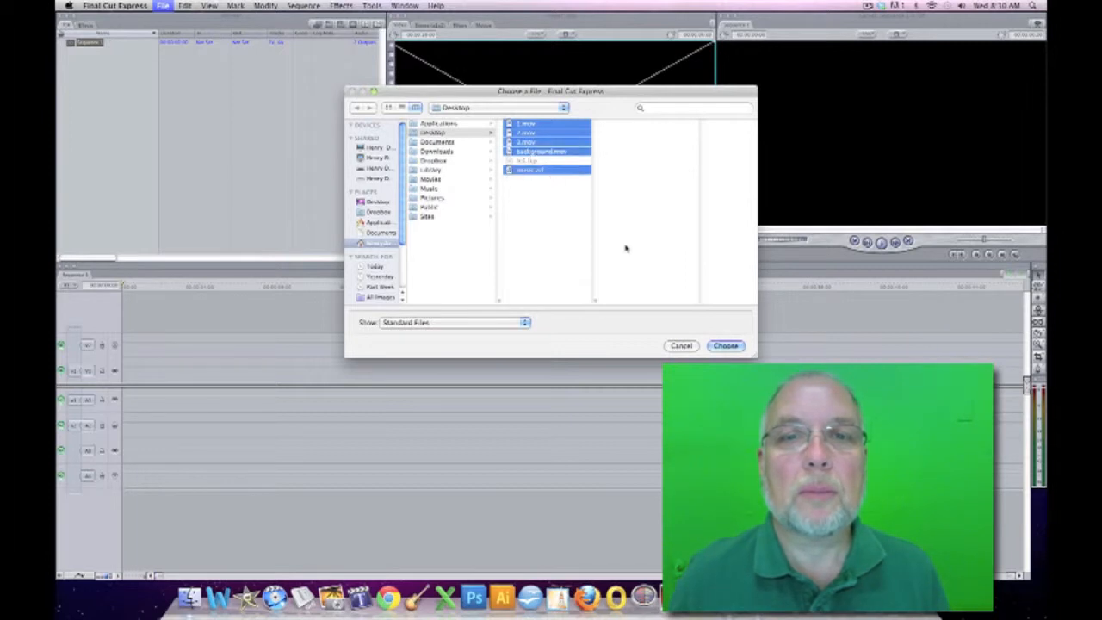
left_click(719, 345)
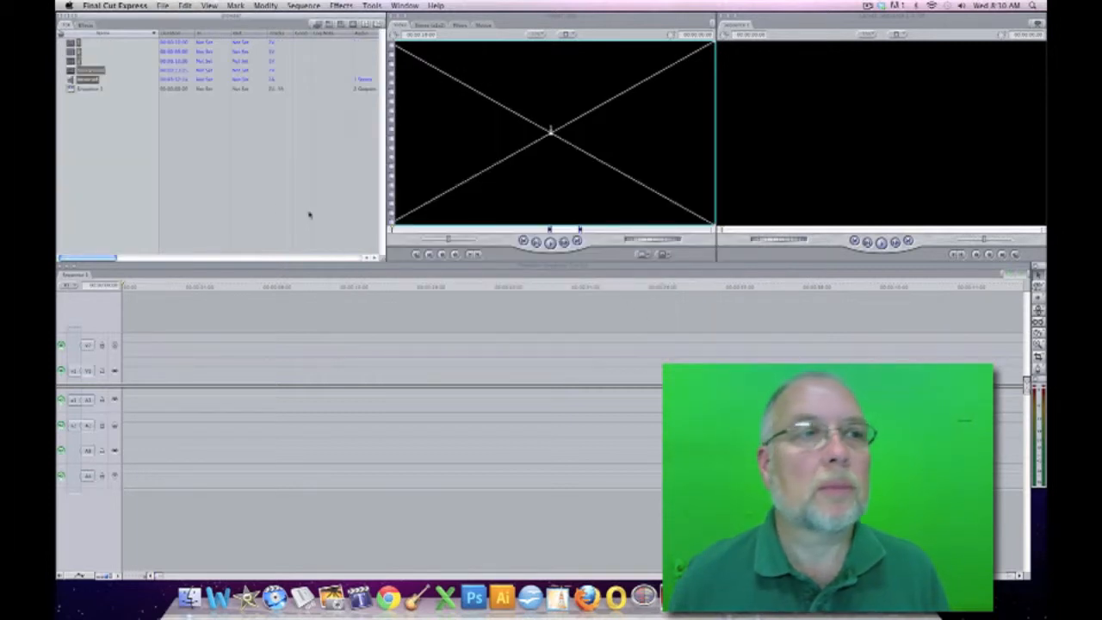
left_click(90, 160)
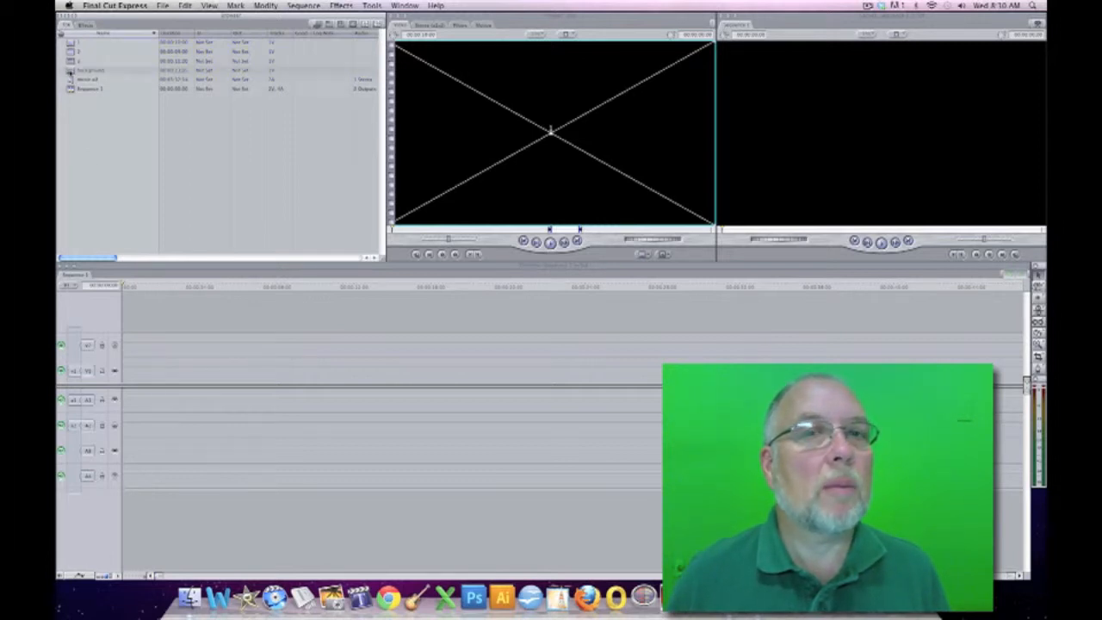
- Reduce the timeline track height and place the background clip at the start of track V1
double_click(70, 73)
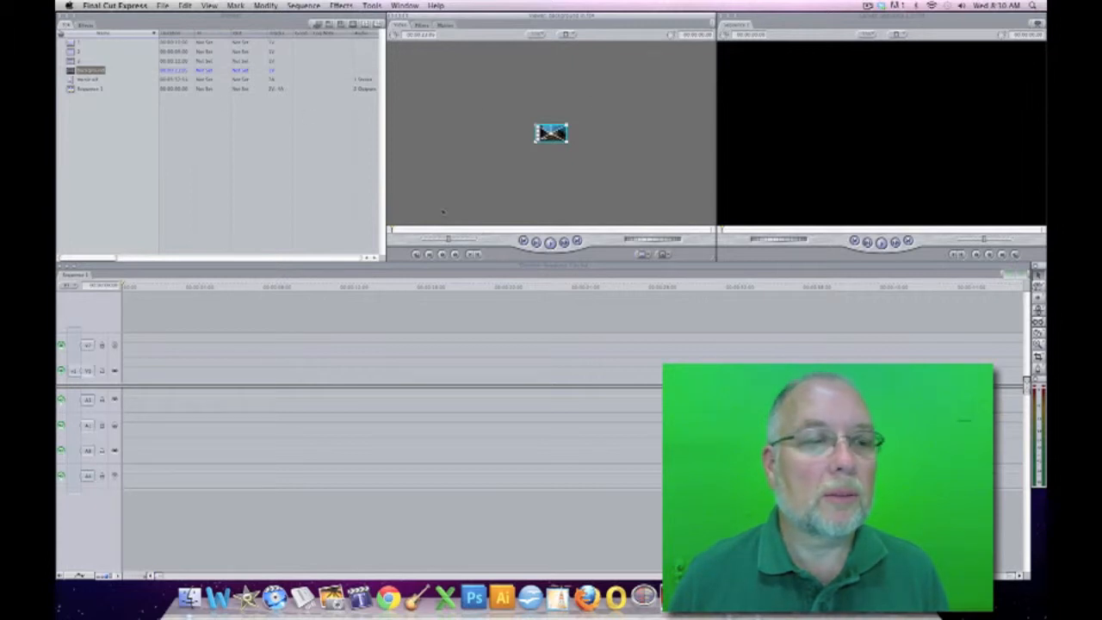
left_click(101, 575)
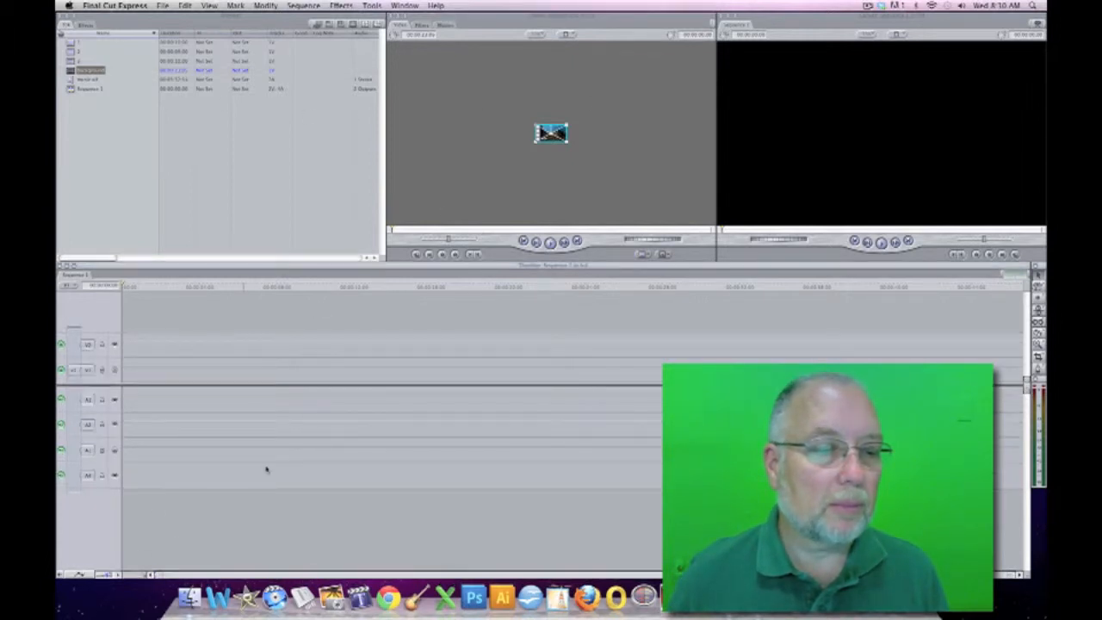
left_click(101, 575)
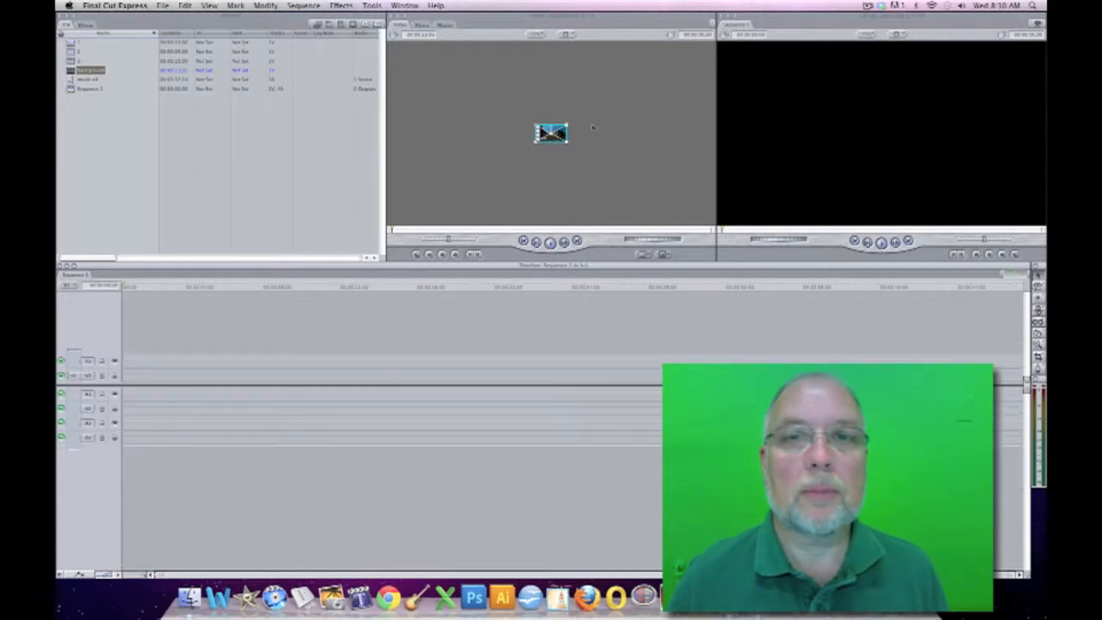
left_click_drag(644, 110, 804, 115)
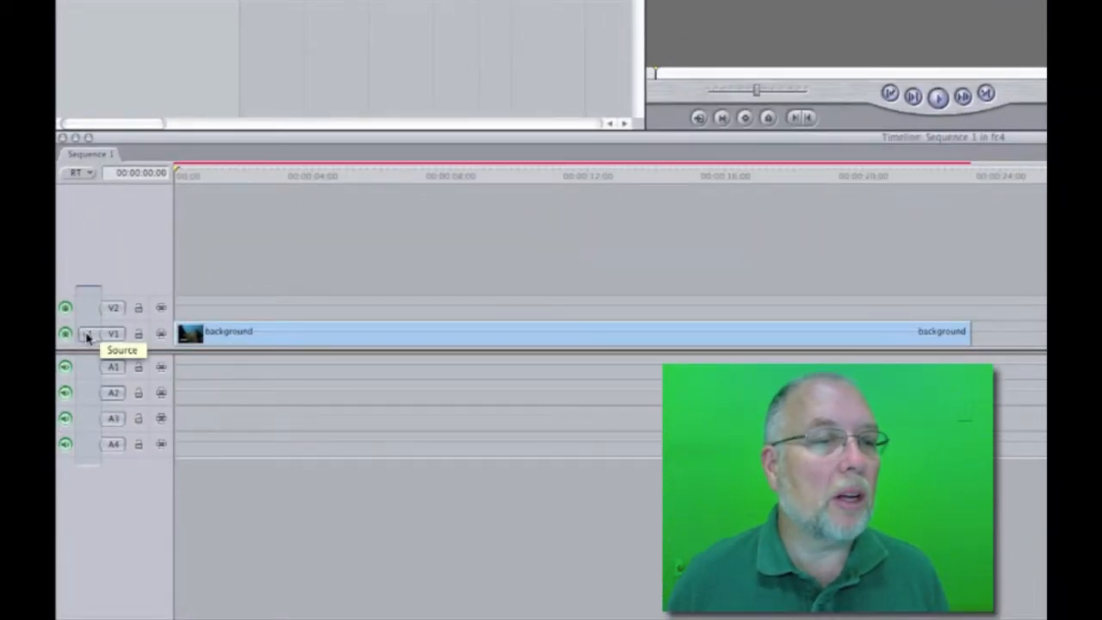
- Route the source video to track V2 and place clip 1 there, above the start of the background clip
left_click_drag(86, 334, 87, 308)
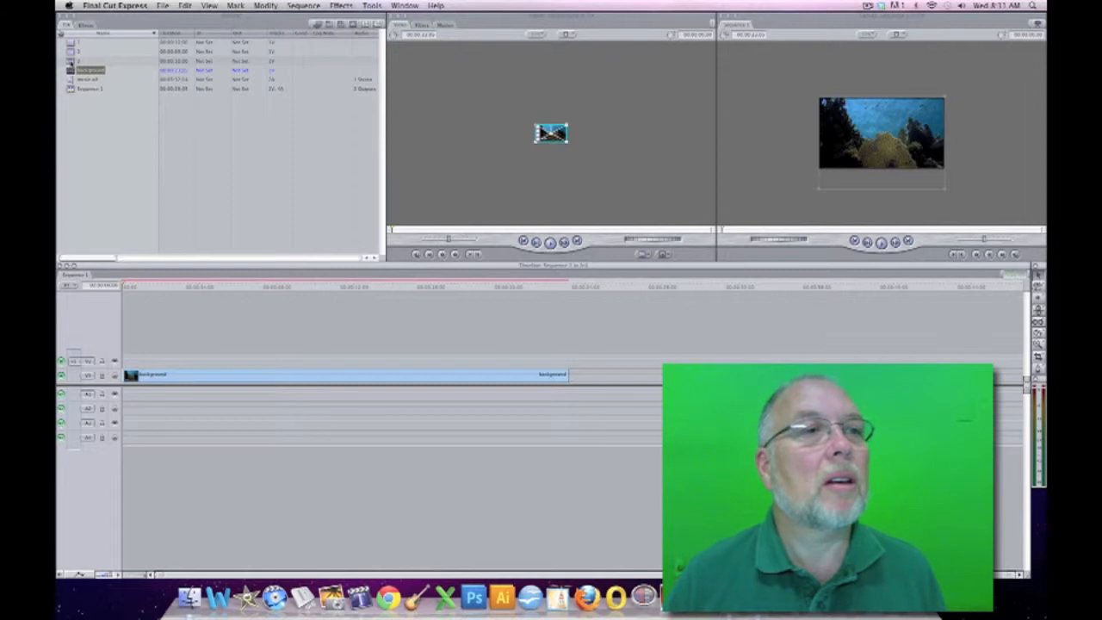
double_click(72, 43)
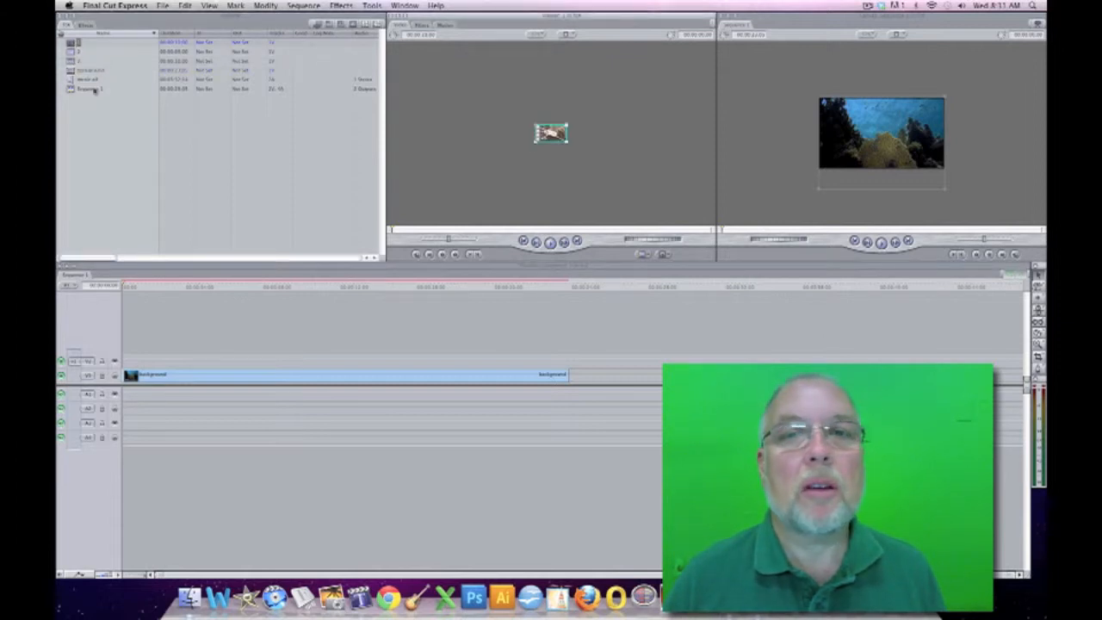
left_click_drag(551, 132, 956, 107)
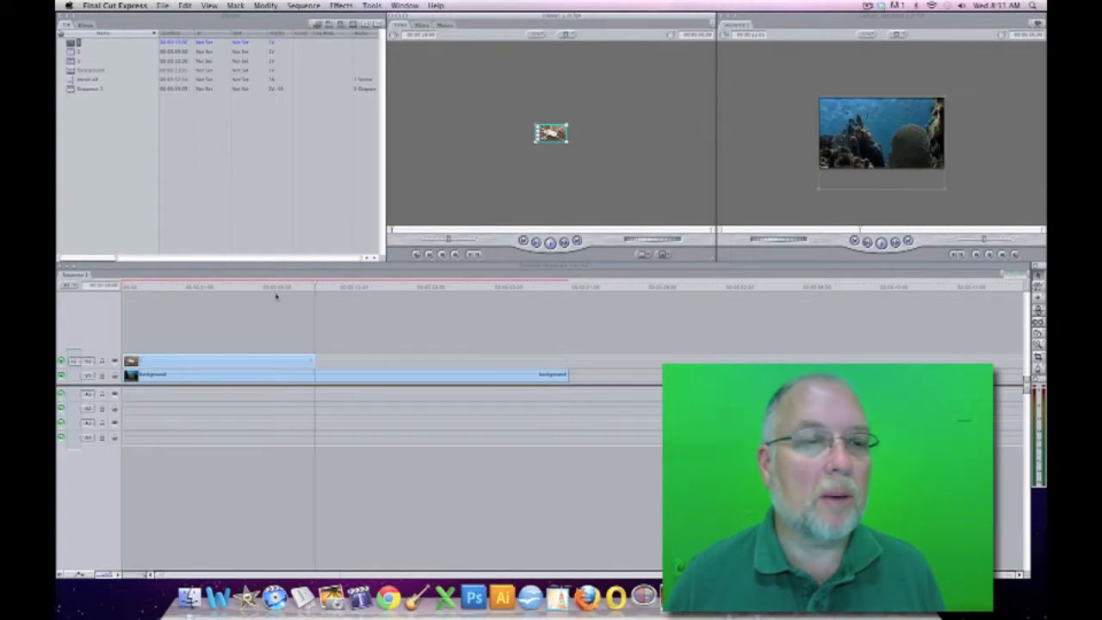
- Trim the end of the background clip on V1 to match the end of clip 1
left_click(222, 290)
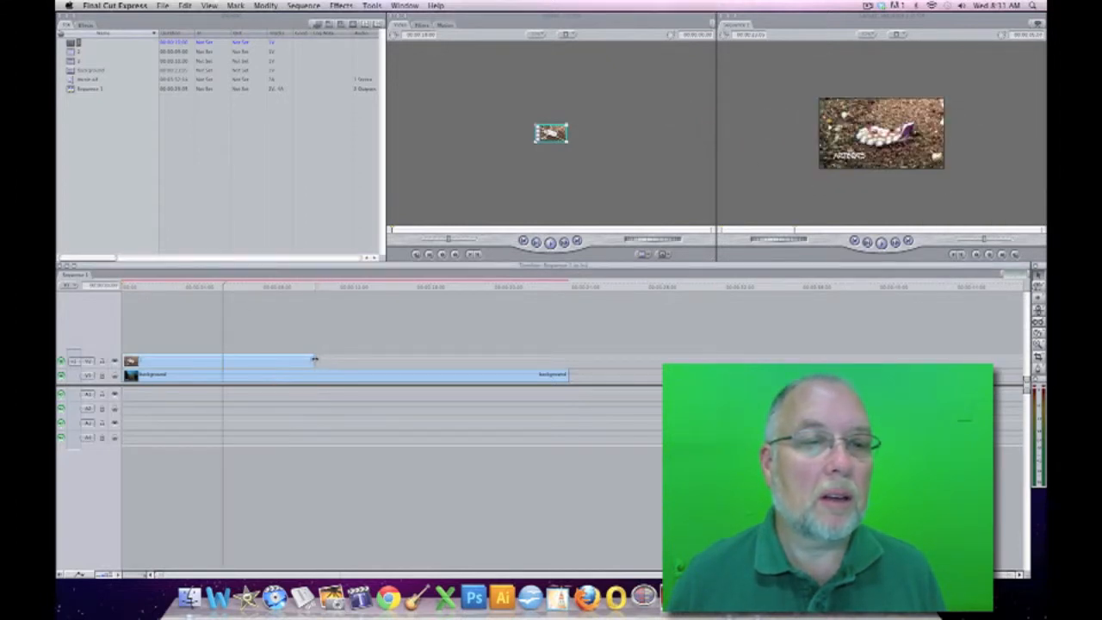
left_click_drag(314, 359, 341, 362)
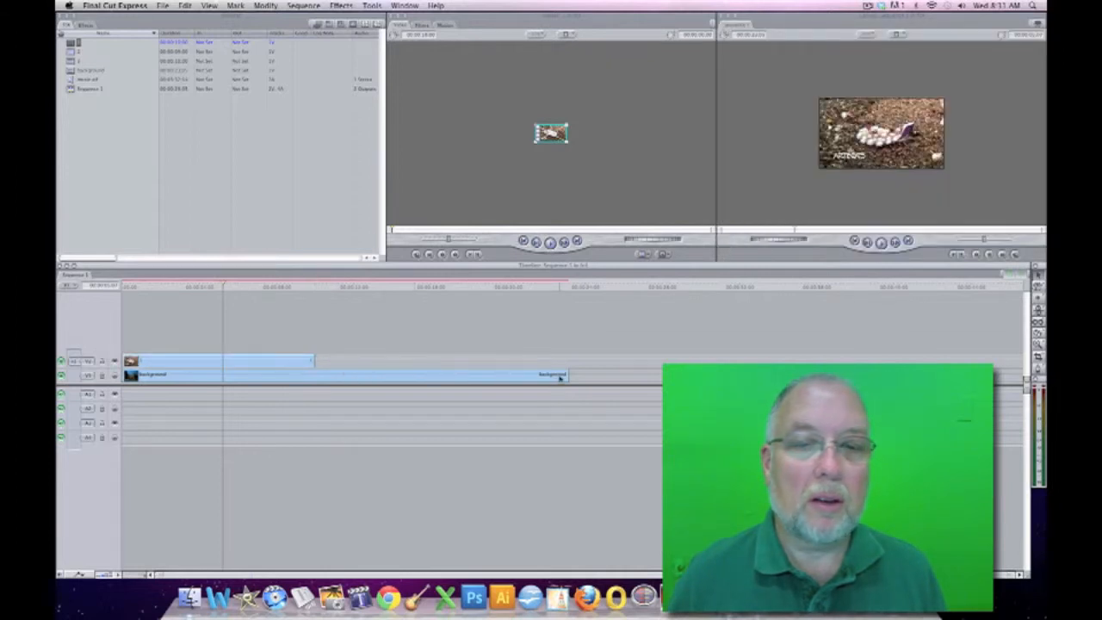
left_click_drag(567, 375, 313, 375)
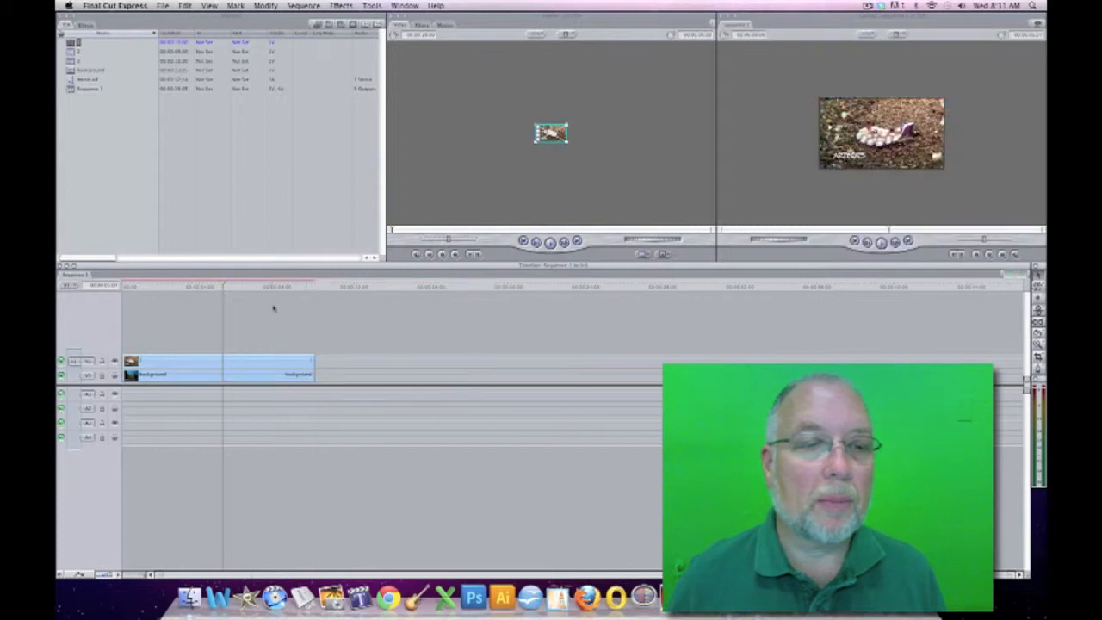
- Scale clip 1 to about half the frame size and crop its left and bottom edges to cut off the ARTBEATS watermark
left_click(240, 367)
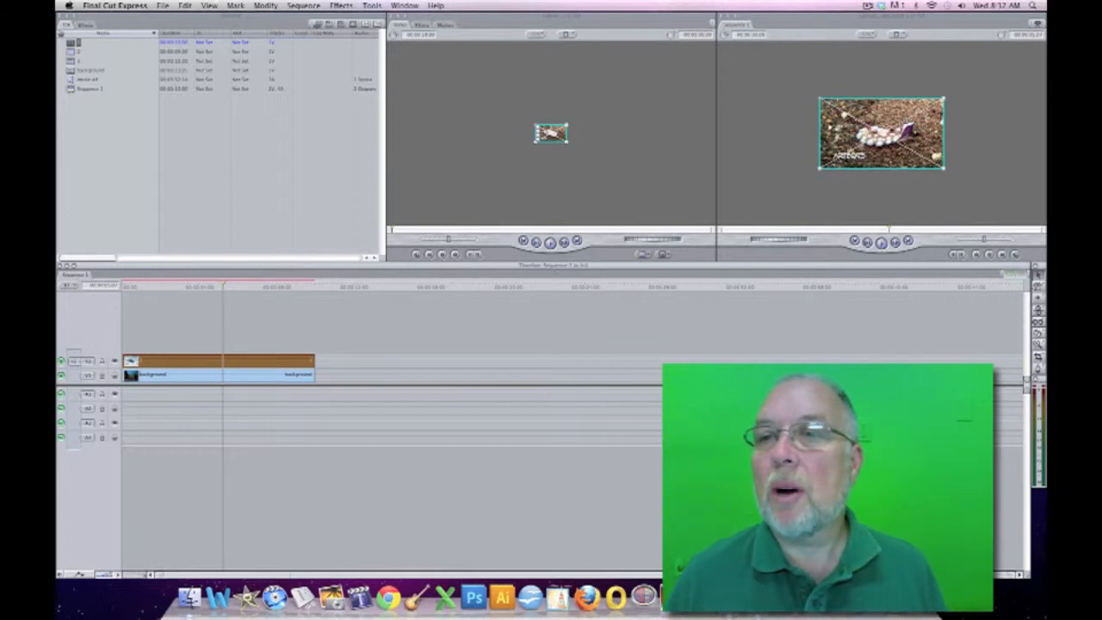
left_click_drag(820, 168, 850, 151)
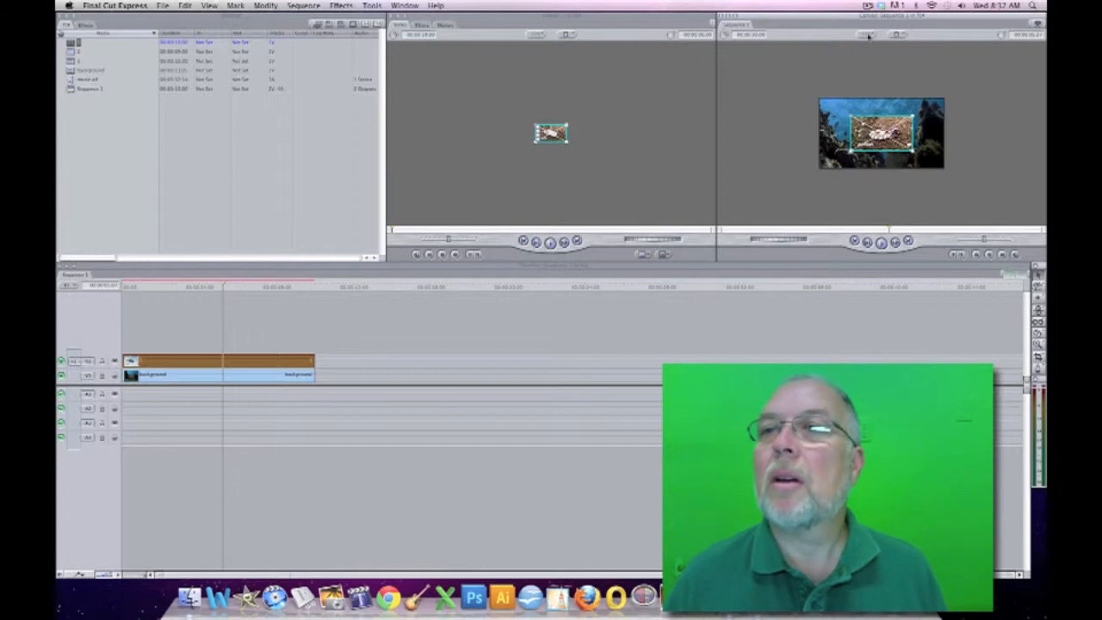
left_click(865, 34)
left_click(894, 9)
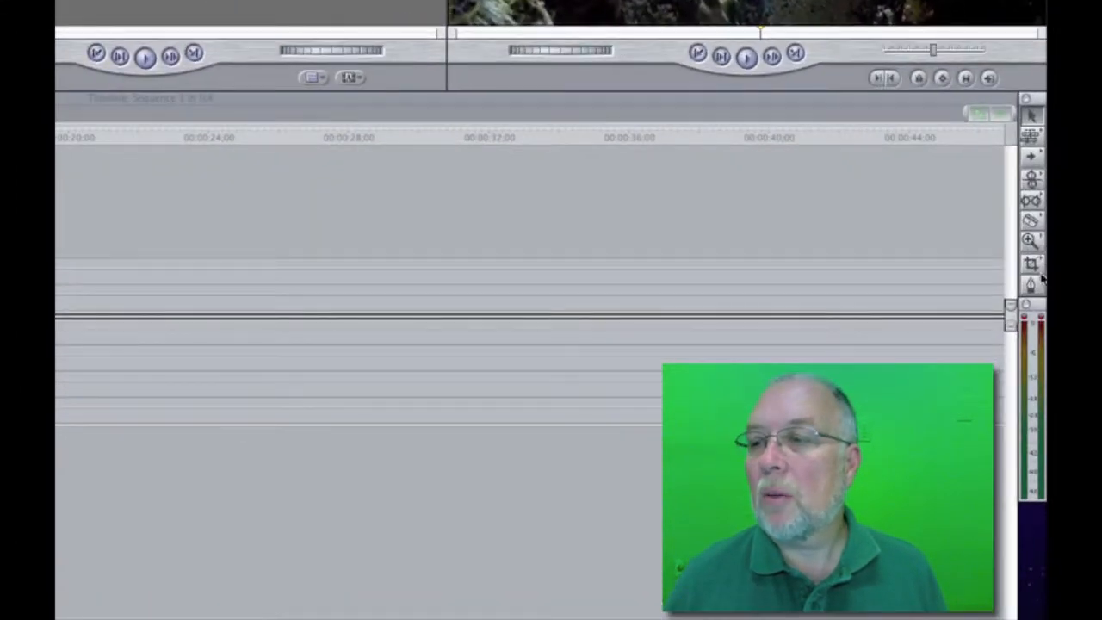
left_click(1035, 267)
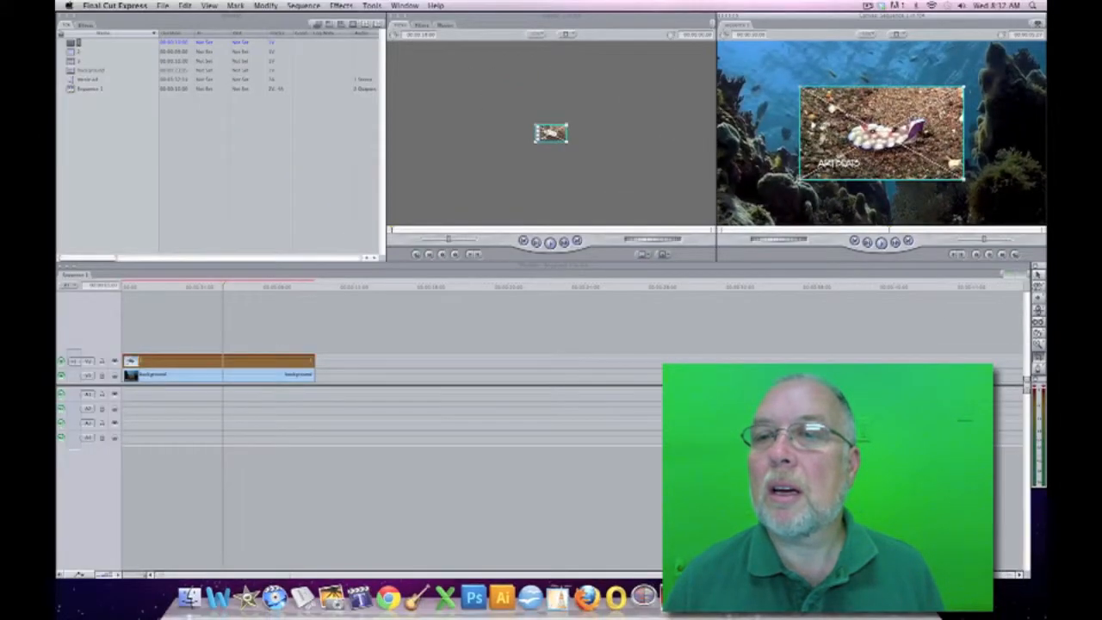
left_click_drag(801, 178, 829, 159)
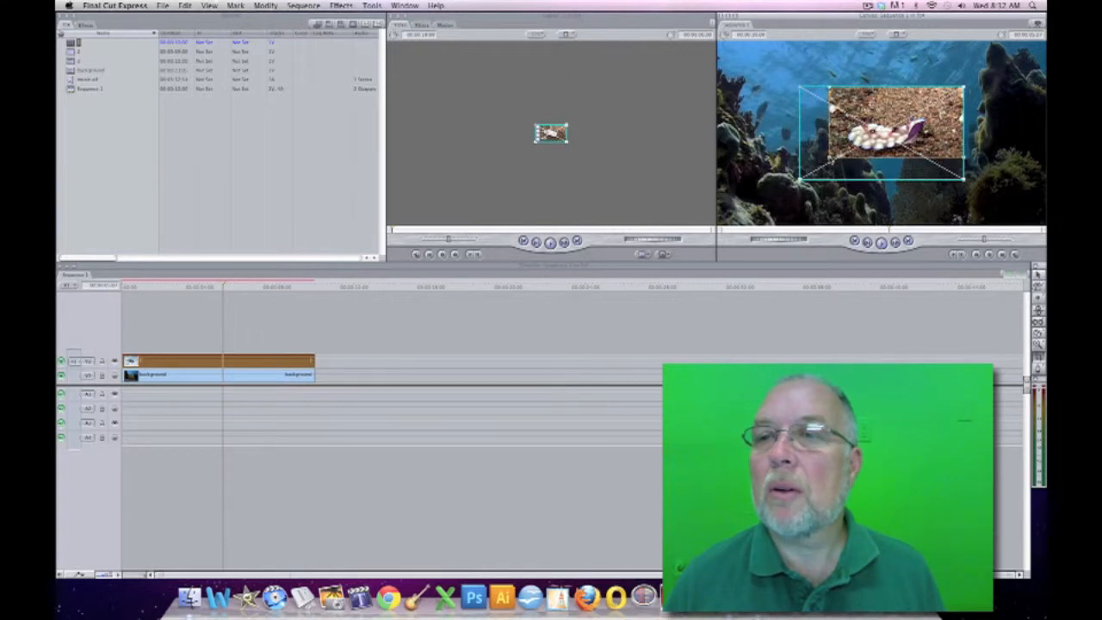
left_click(796, 322)
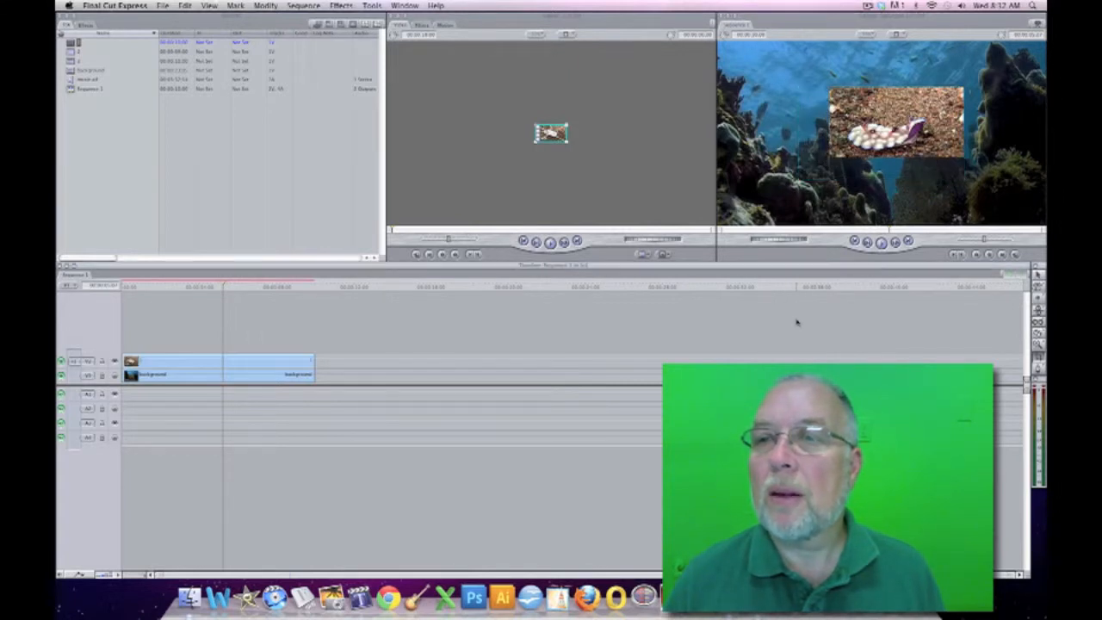
- Preview the cropped clip 1 playing over the background and return the playhead to the start of the sequence
key("super+minus")
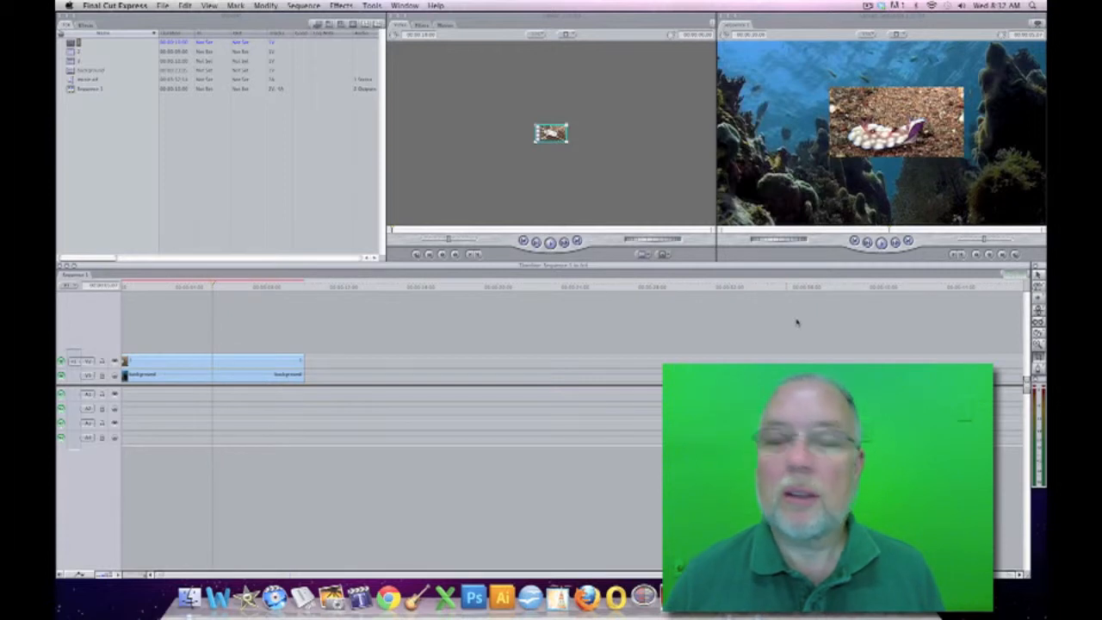
left_click_drag(192, 287, 137, 299)
key("space")
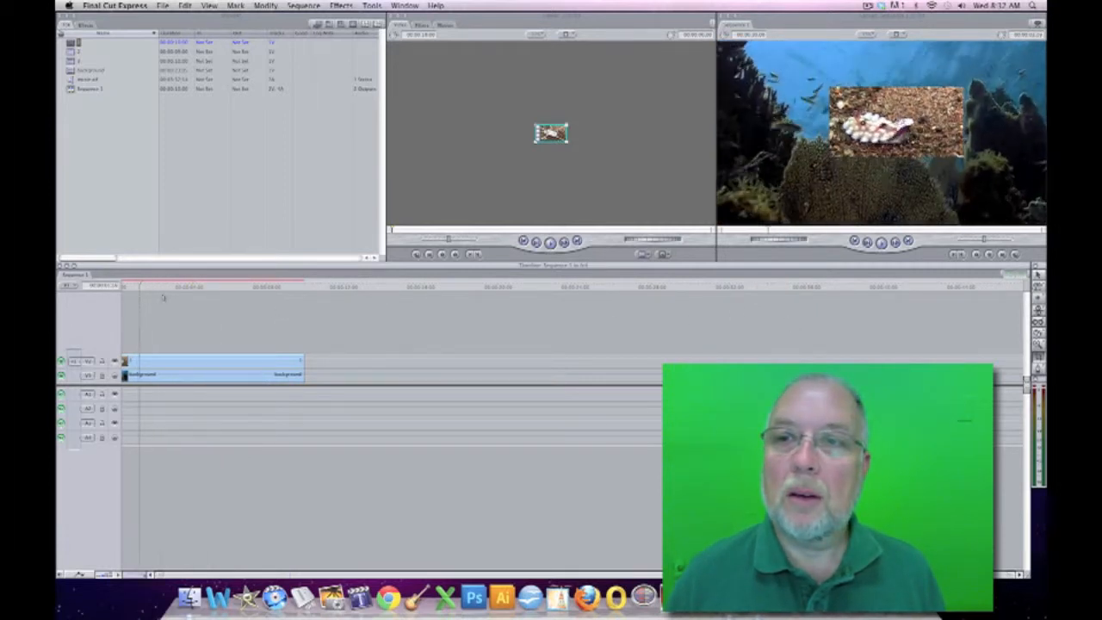
left_click_drag(252, 303, 111, 310)
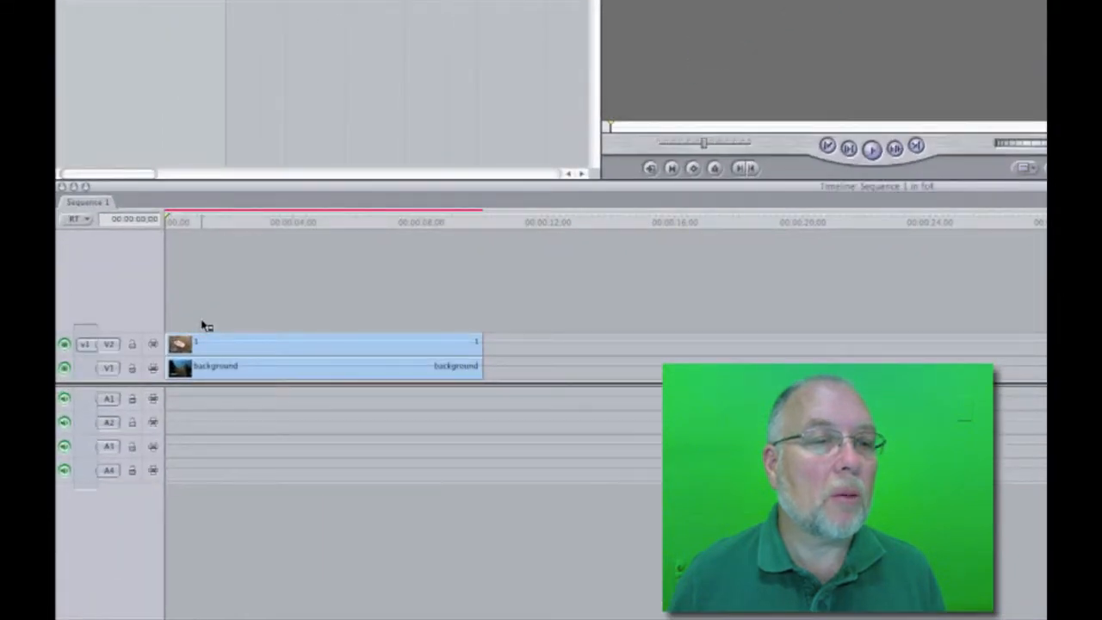
- Add video track V3 as the source destination and place clip 2 on it at the start of the sequence
left_click_drag(202, 326, 230, 323)
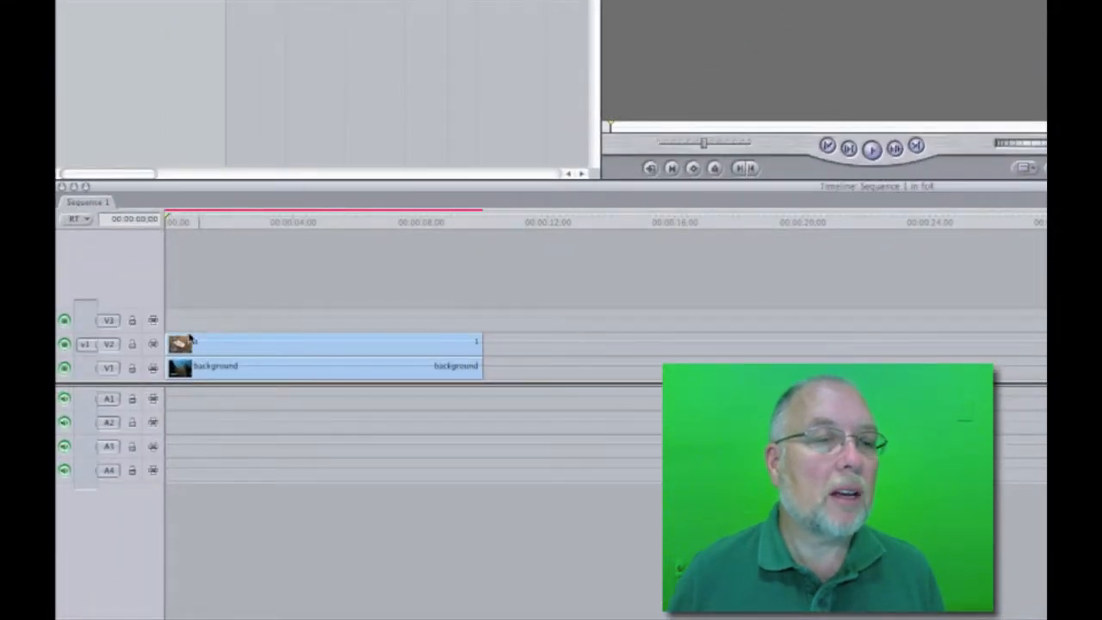
left_click_drag(83, 348, 84, 319)
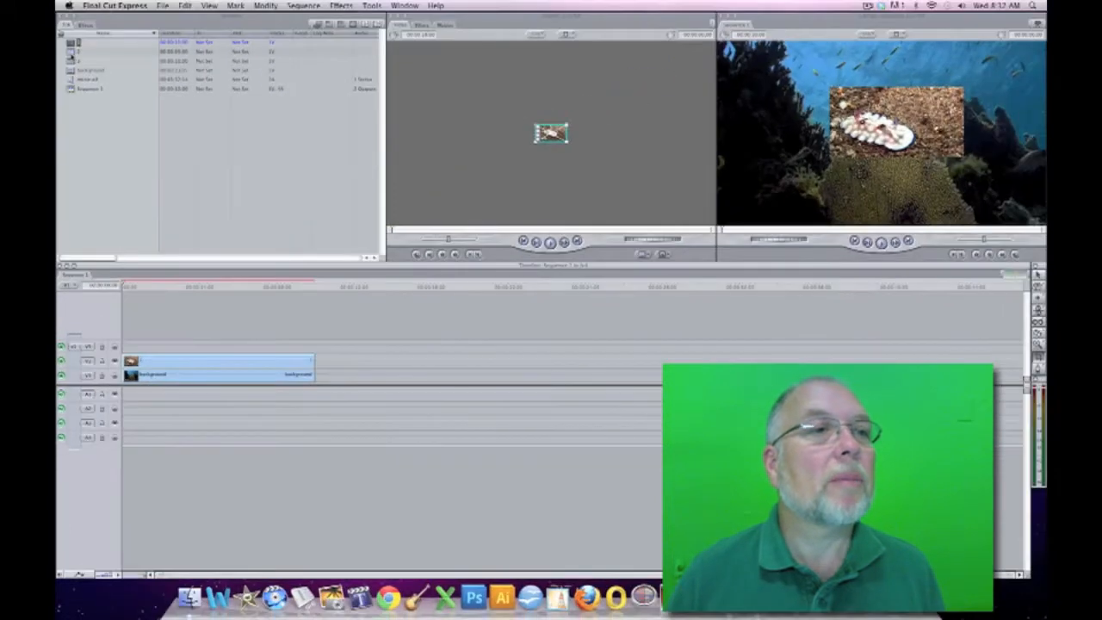
double_click(72, 53)
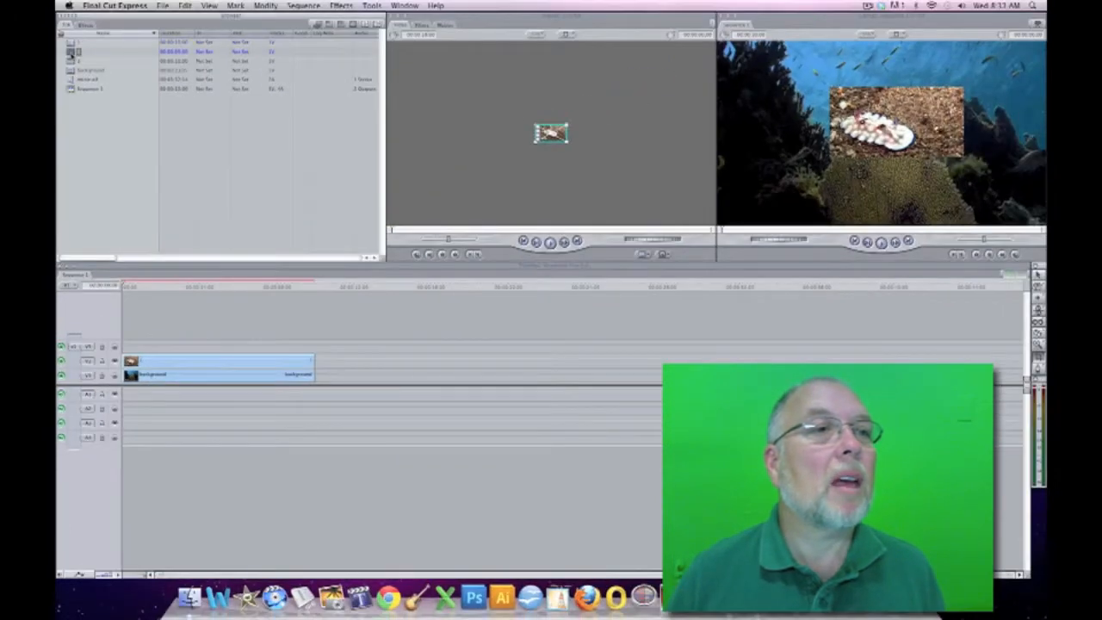
left_click_drag(651, 99, 782, 118)
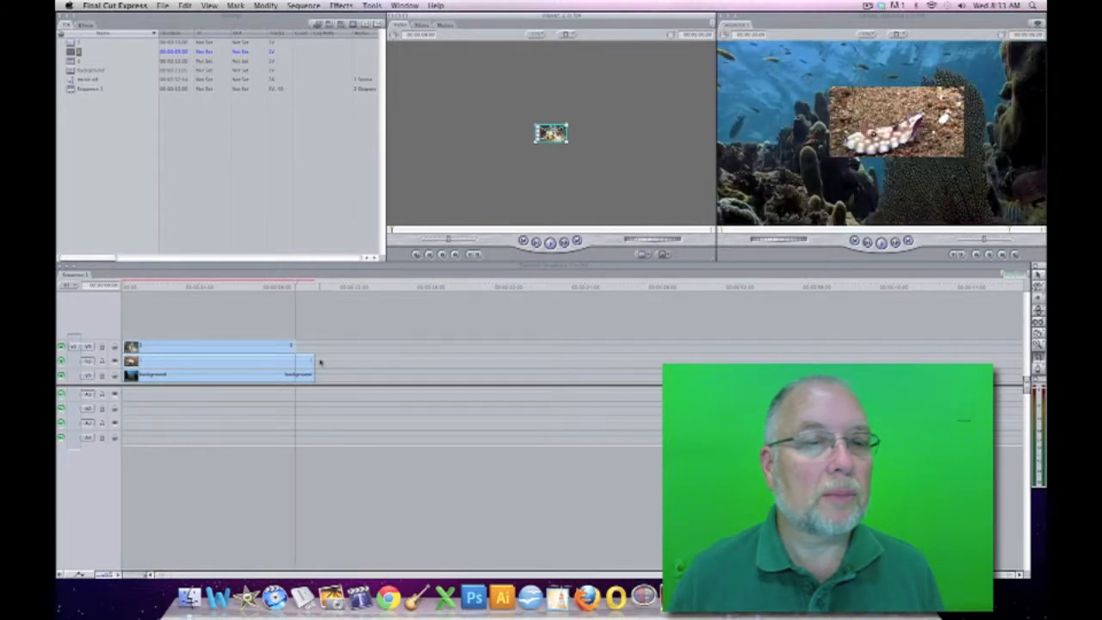
- Shift clip 2 on V3 so its end aligns with the clips below, and open it in the Viewer
mouse_move(314, 359)
left_mouse_down()
mouse_move(295, 360)
mouse_move(294, 376)
mouse_move(308, 376)
mouse_move(297, 361)
mouse_move(318, 364)
mouse_move(283, 344)
mouse_move(314, 345)
left_mouse_up()
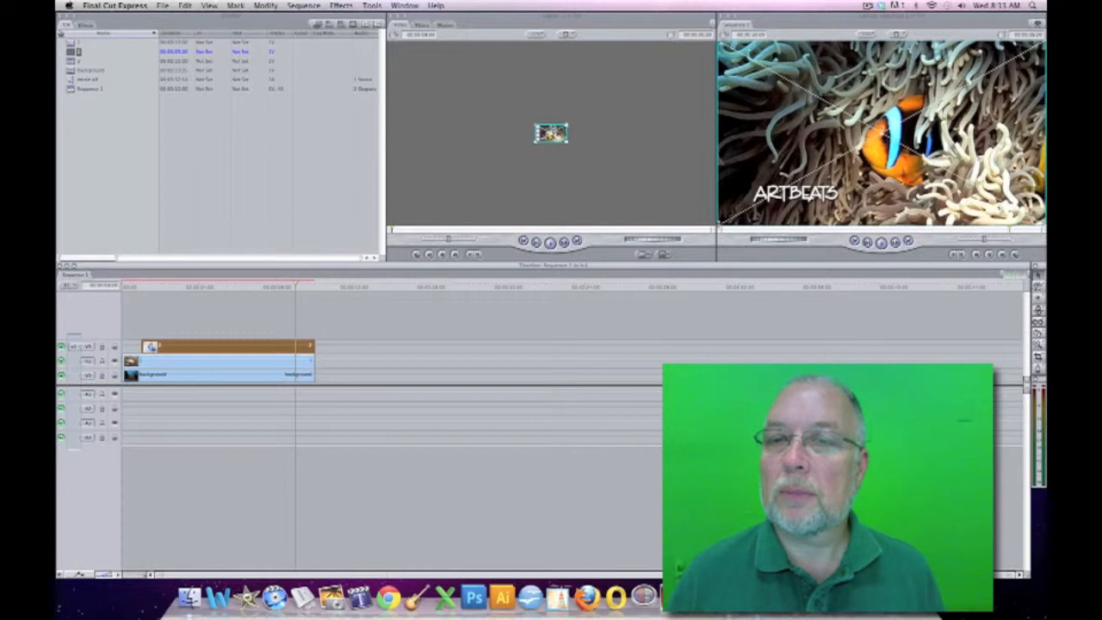
double_click(754, 212)
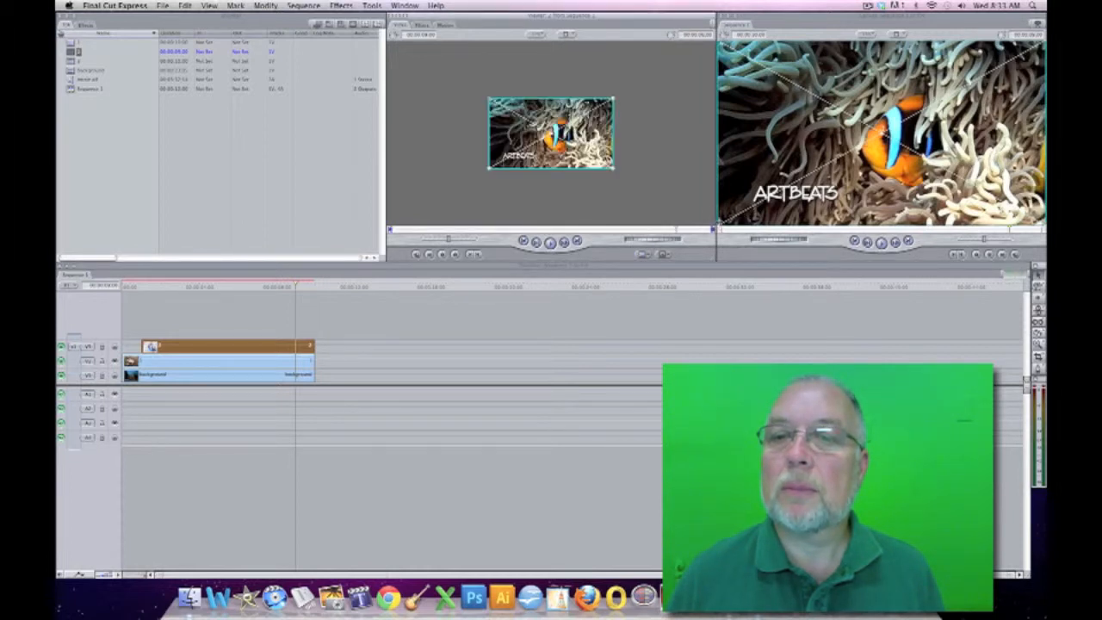
- Scale clip 2 to about half the frame size and crop its left and bottom edges to cut off the ARTBEATS watermark
left_click_drag(720, 224, 814, 187)
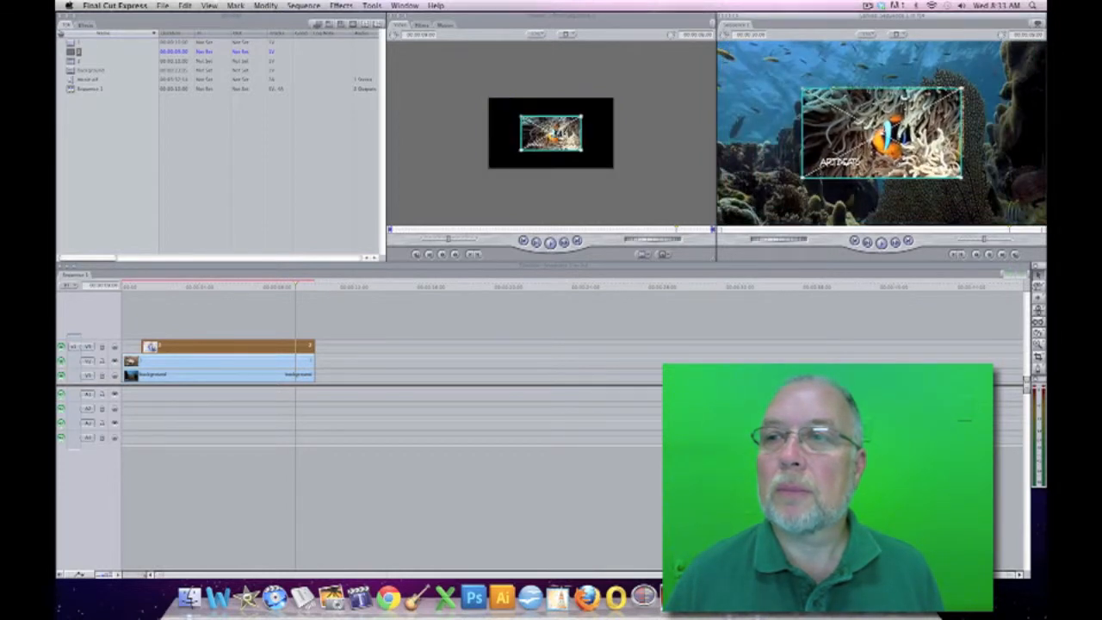
left_click_drag(905, 138, 908, 137)
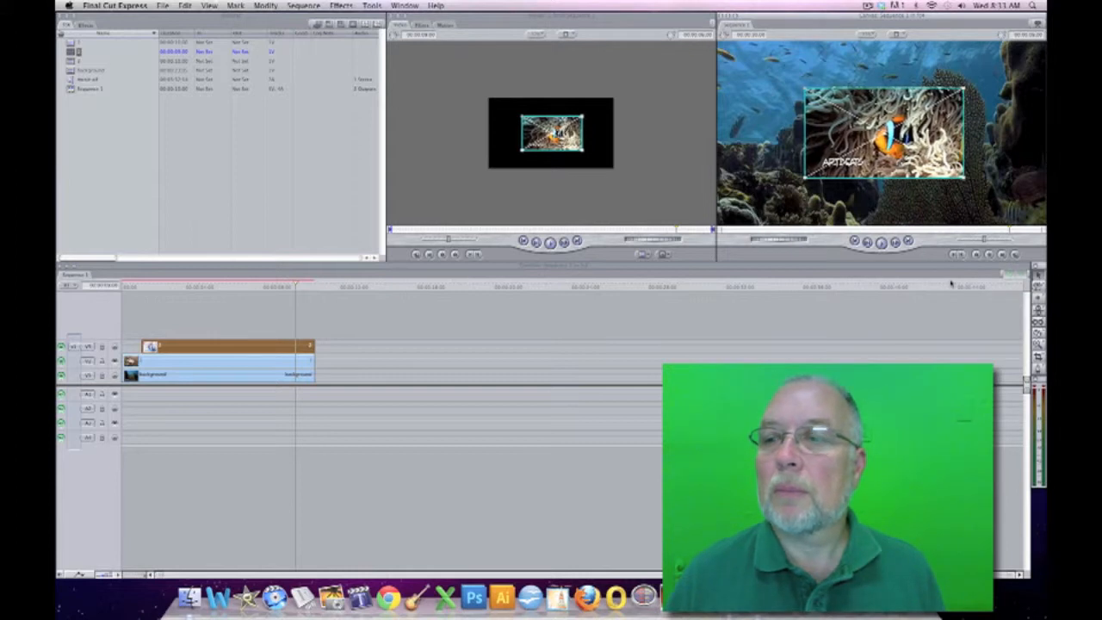
left_click(1040, 355)
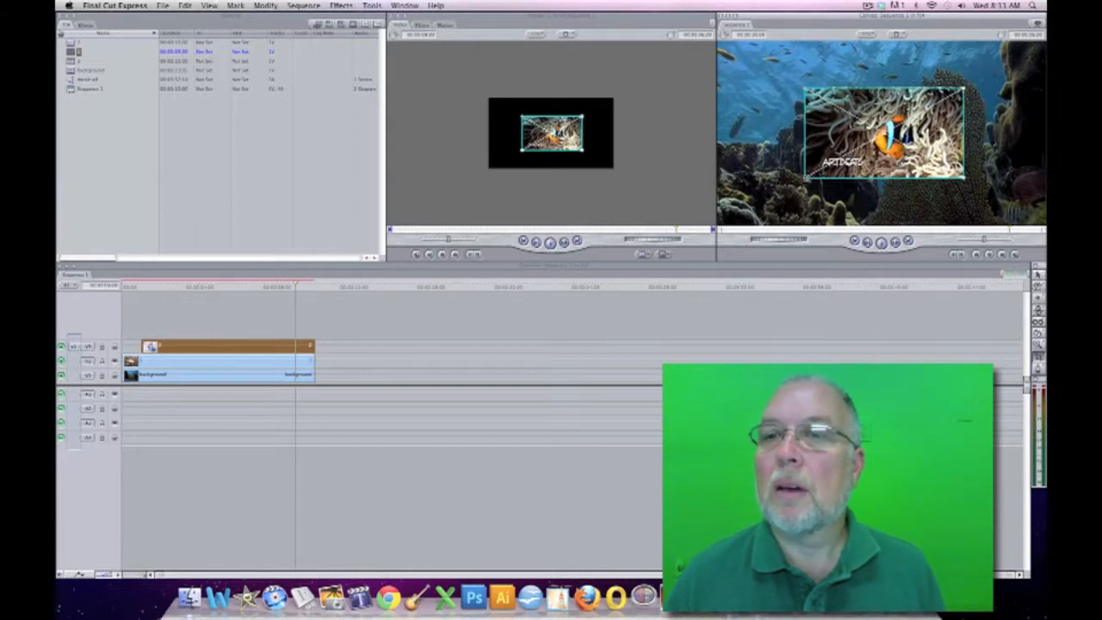
left_click_drag(805, 178, 832, 158)
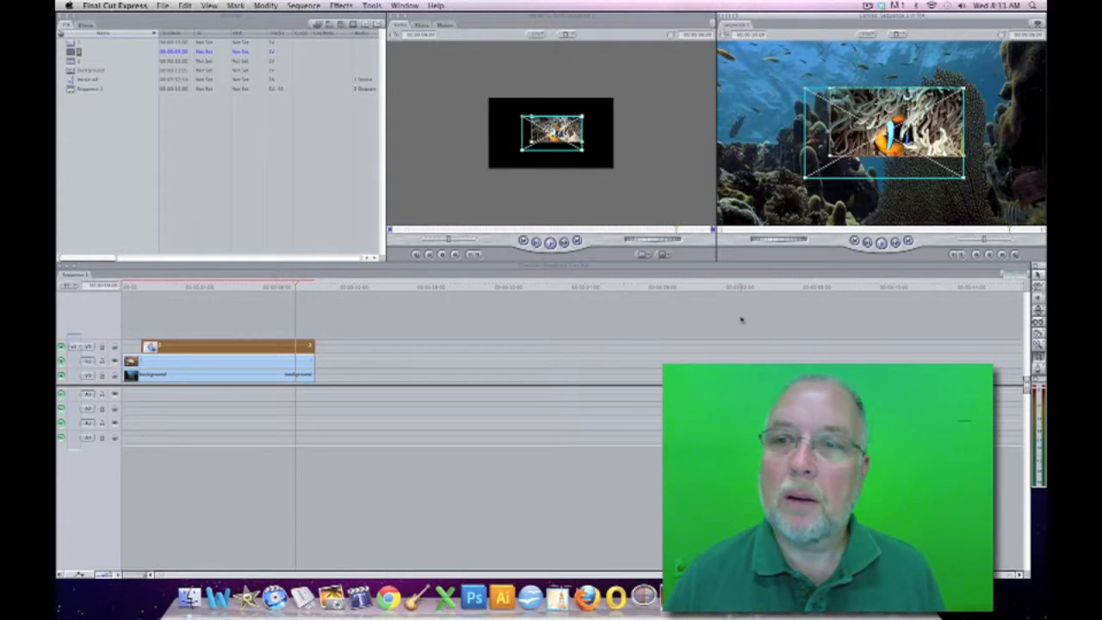
left_click(737, 318)
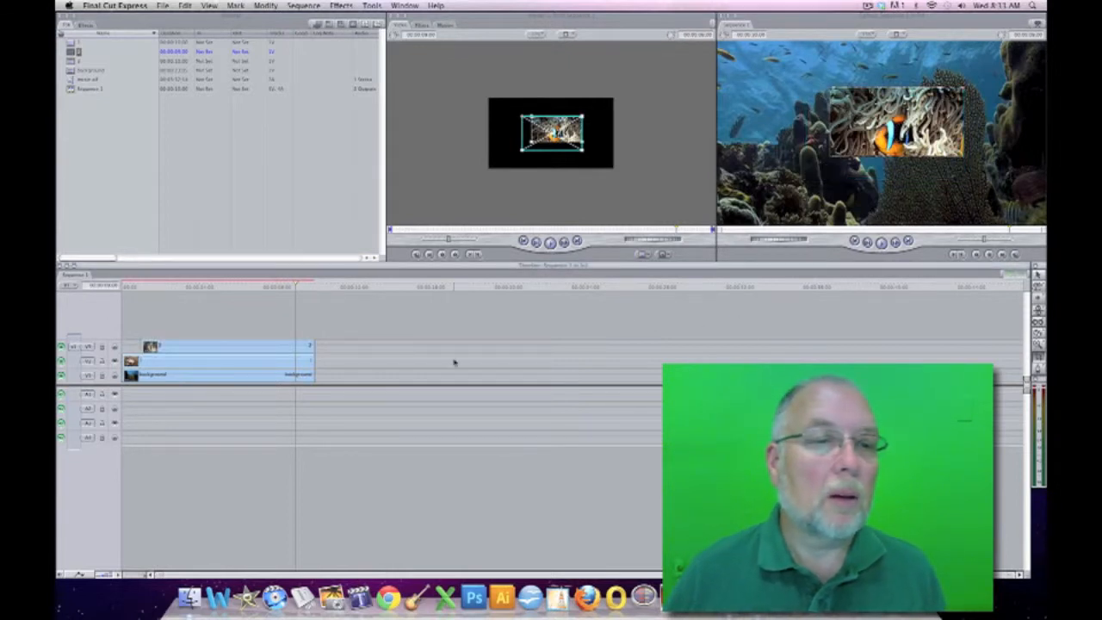
- Add video track V4 as the source destination and place clip 3 on it at the point where clip 2 begins
right_click(161, 330)
left_click(184, 327)
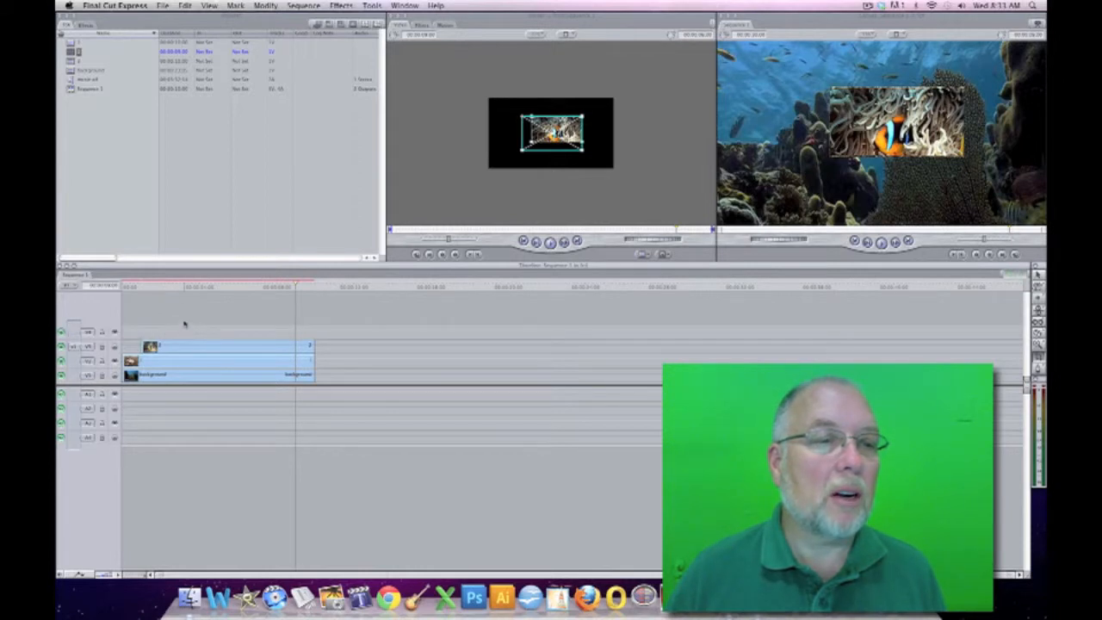
left_click_drag(180, 286, 143, 287)
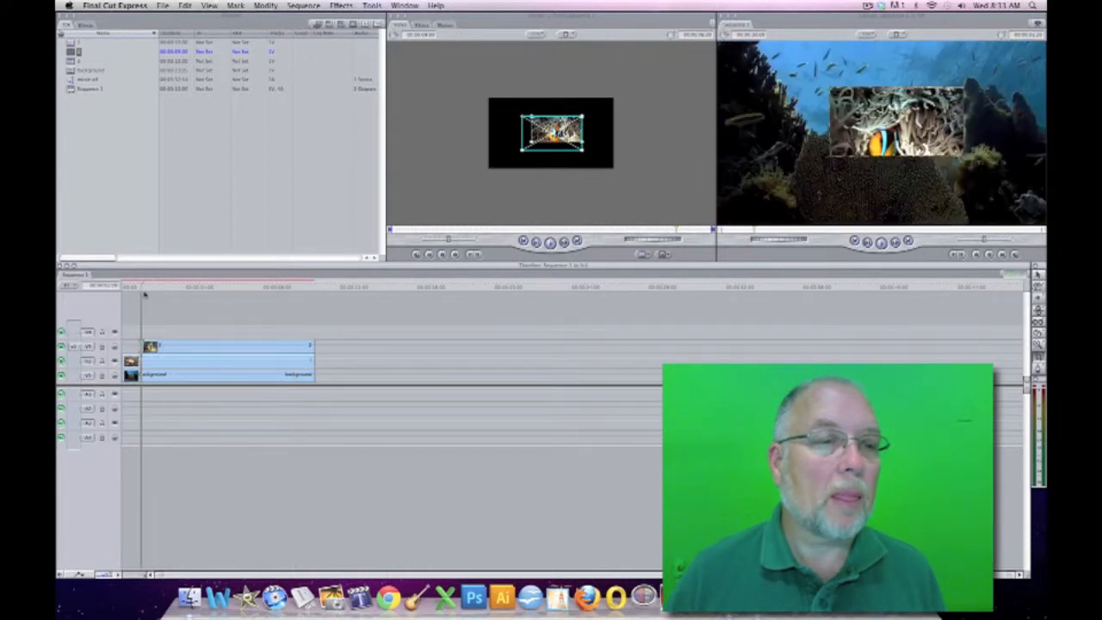
left_click(71, 62)
double_click(71, 62)
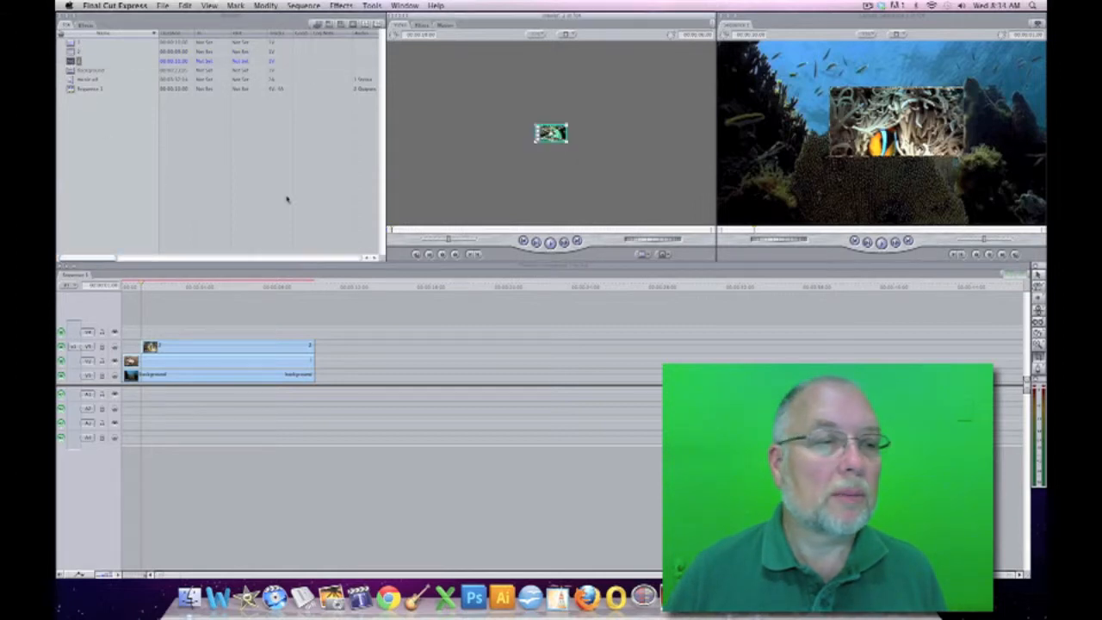
left_click_drag(86, 345, 86, 332)
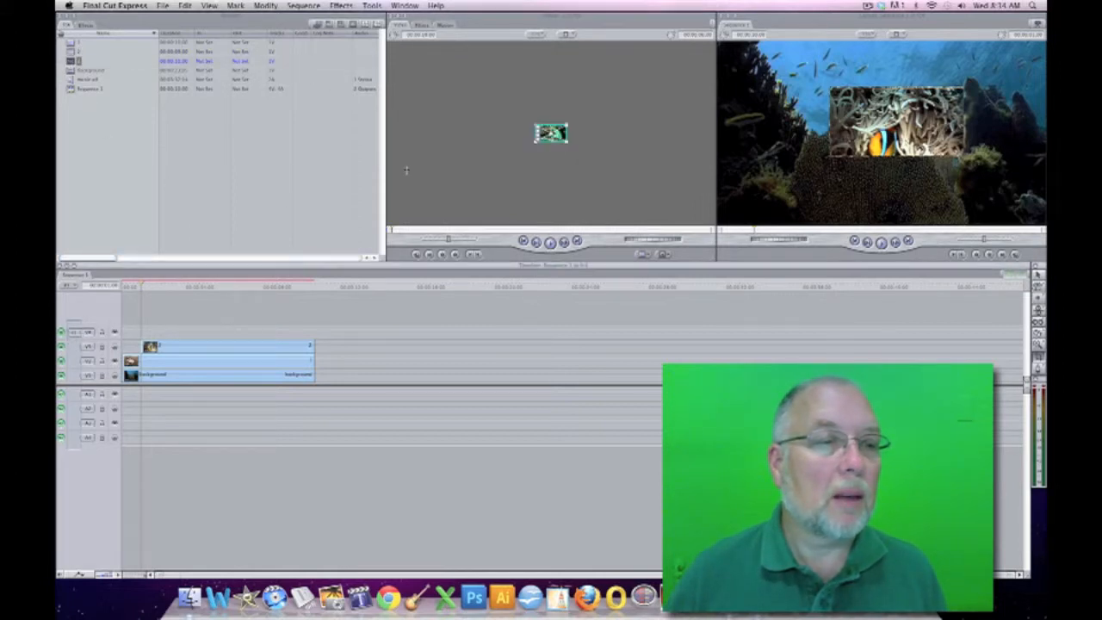
left_click_drag(613, 79, 947, 73)
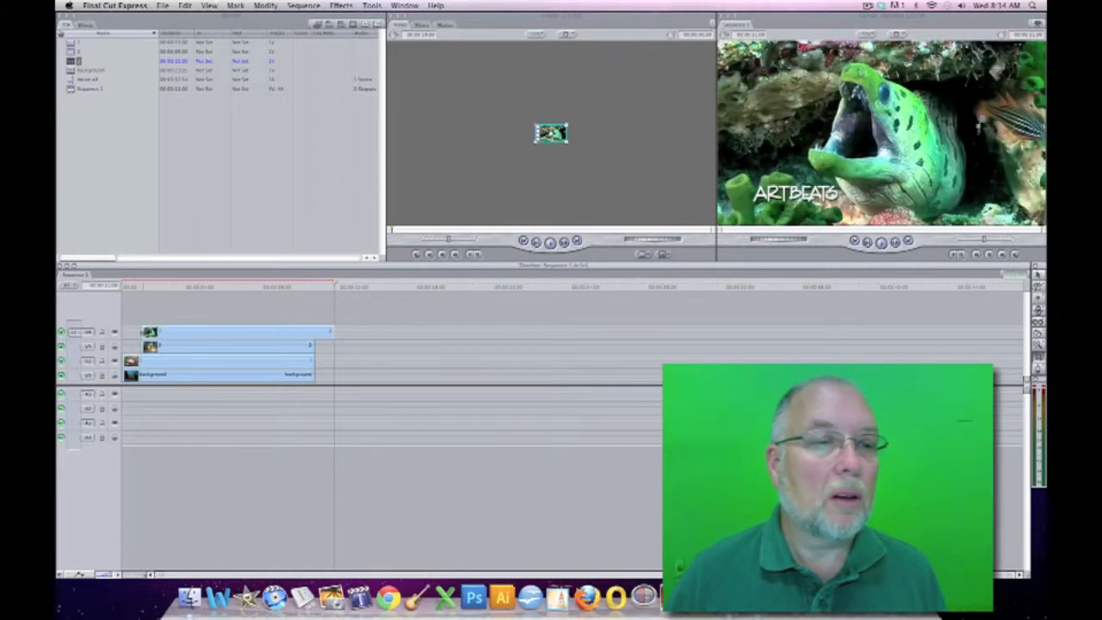
- Trim clip 3 on V4 so it ends with the clips below and starts a little after clip 2 begins
left_click_drag(336, 331, 314, 330)
left_click_drag(140, 330, 168, 332)
- Scale clip 3 to about half the frame size and crop its left and bottom edges to cut off the ARTBEATS watermark
left_click(220, 287)
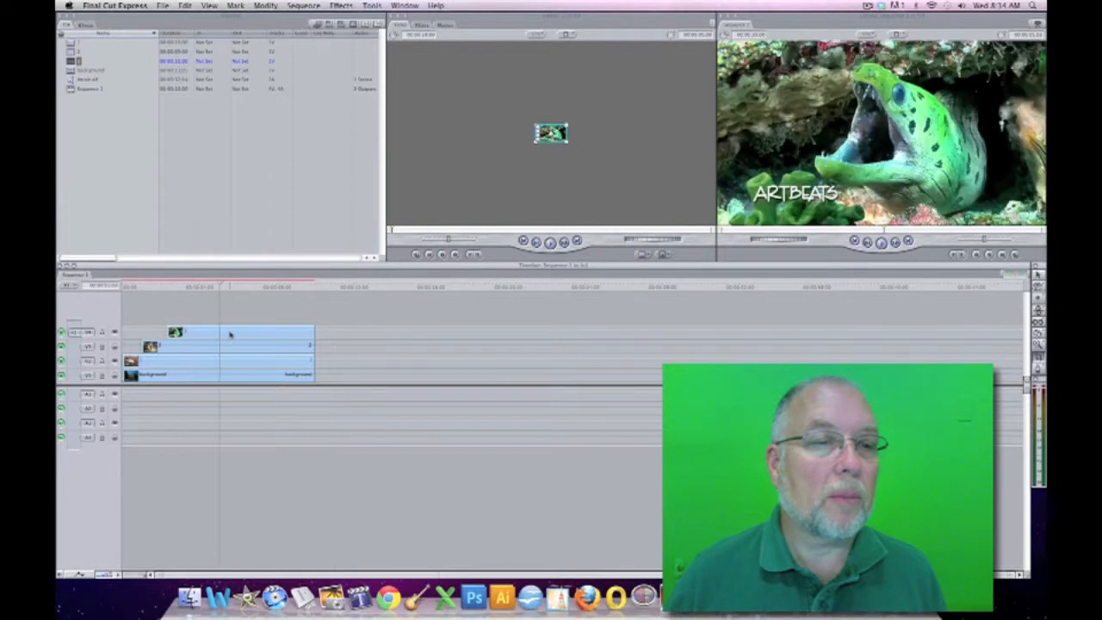
left_click(229, 334)
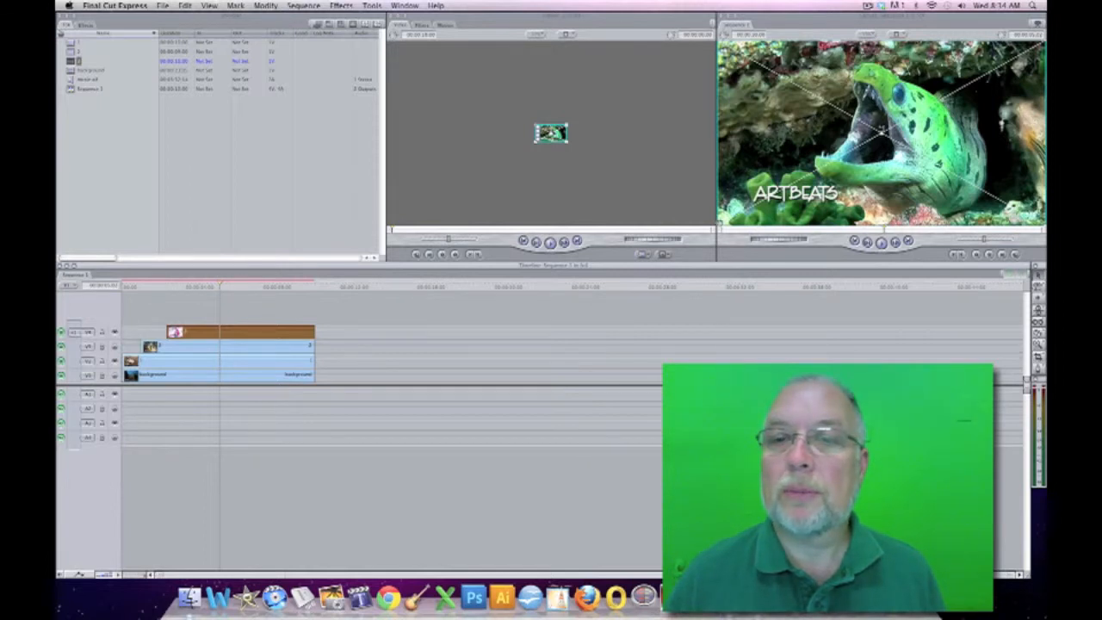
left_click_drag(720, 223, 804, 177)
left_click_drag(864, 162, 869, 158)
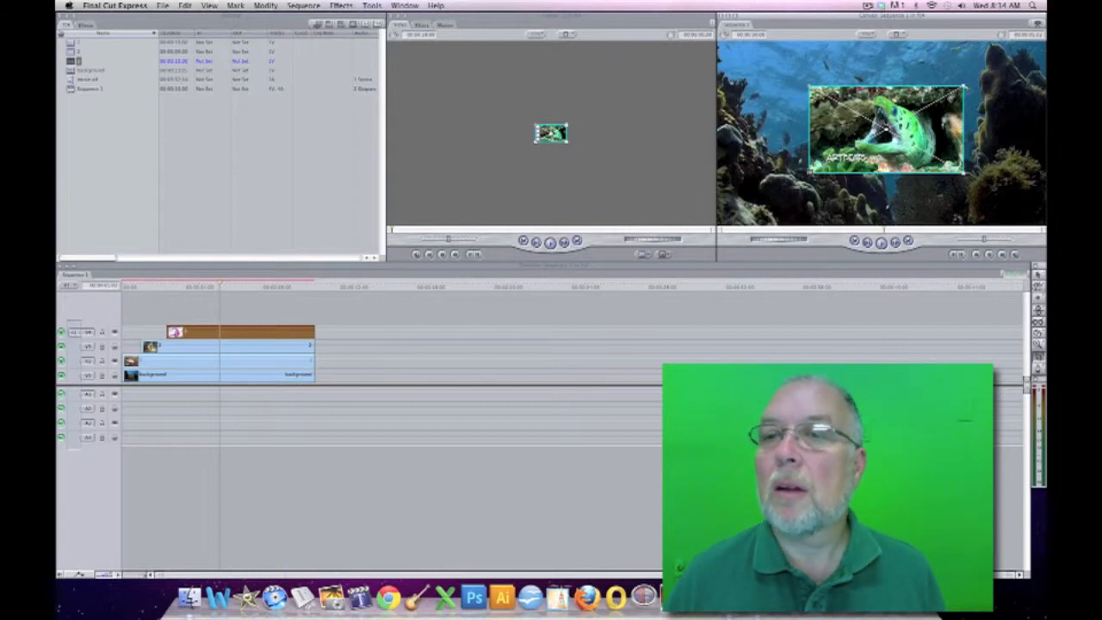
left_click_drag(809, 172, 827, 160)
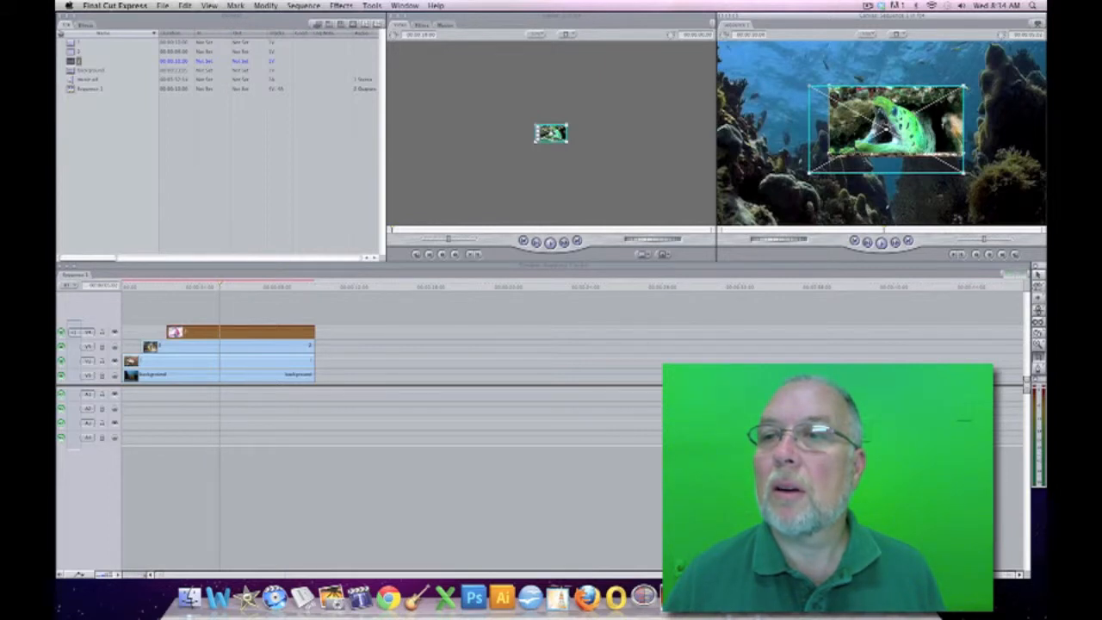
left_click(878, 312)
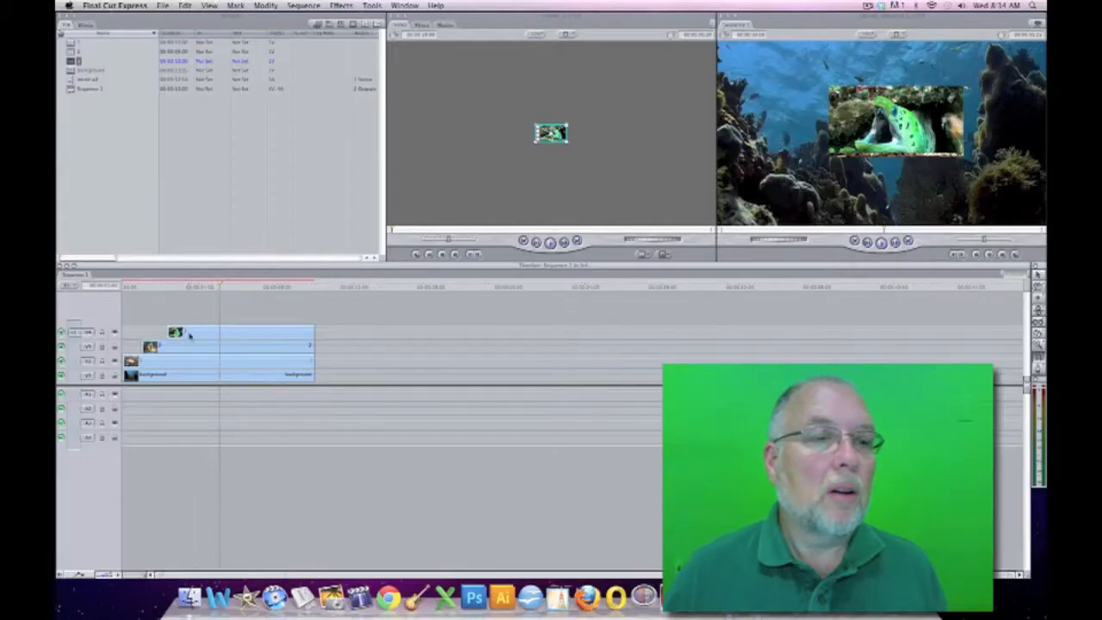
- Move clip 3 completely outside the frame, beyond its upper-right corner
left_click(191, 336)
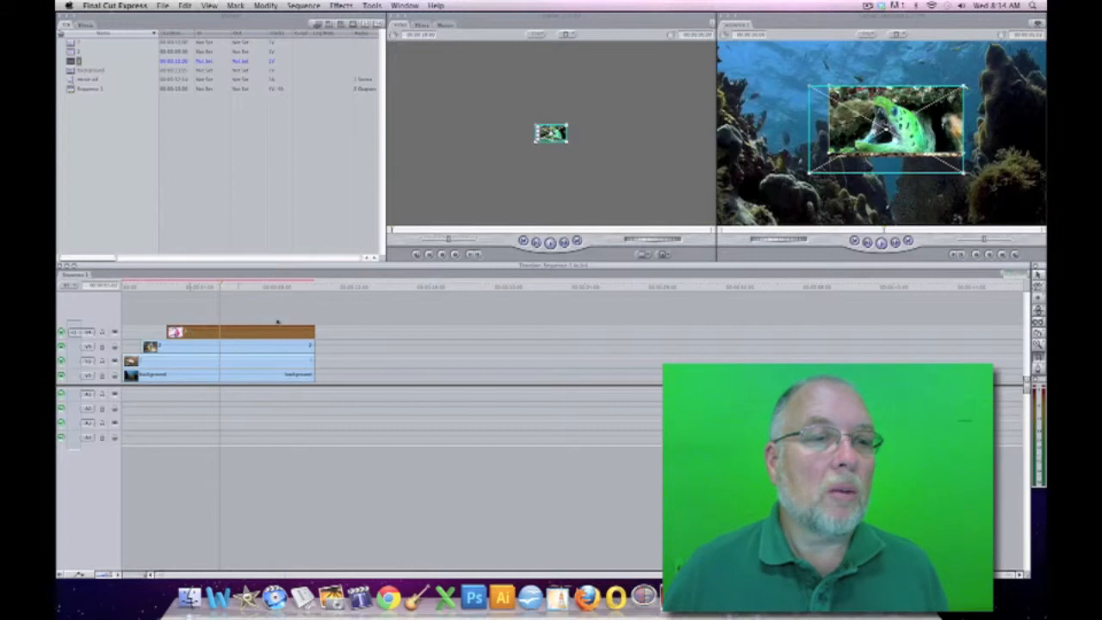
left_click_drag(883, 124, 835, 189)
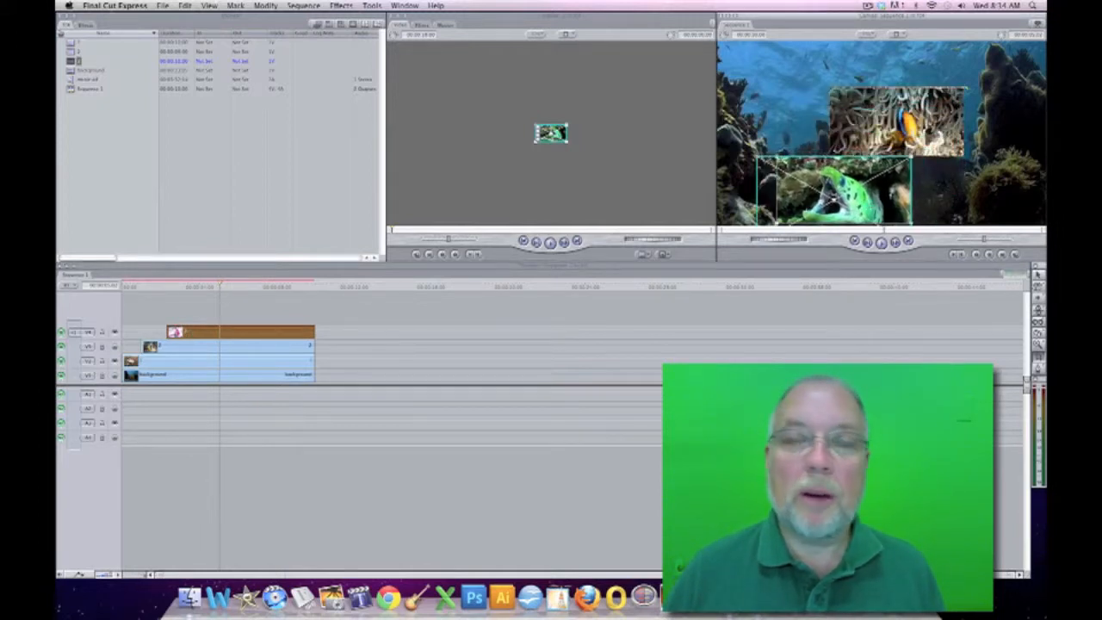
left_click(871, 34)
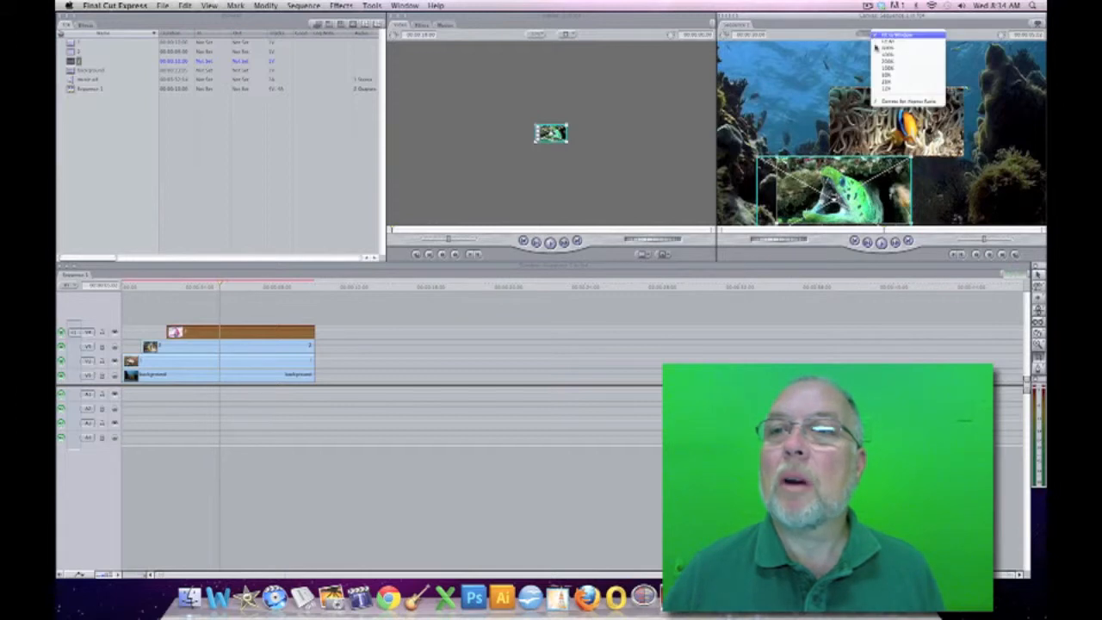
left_click(887, 91)
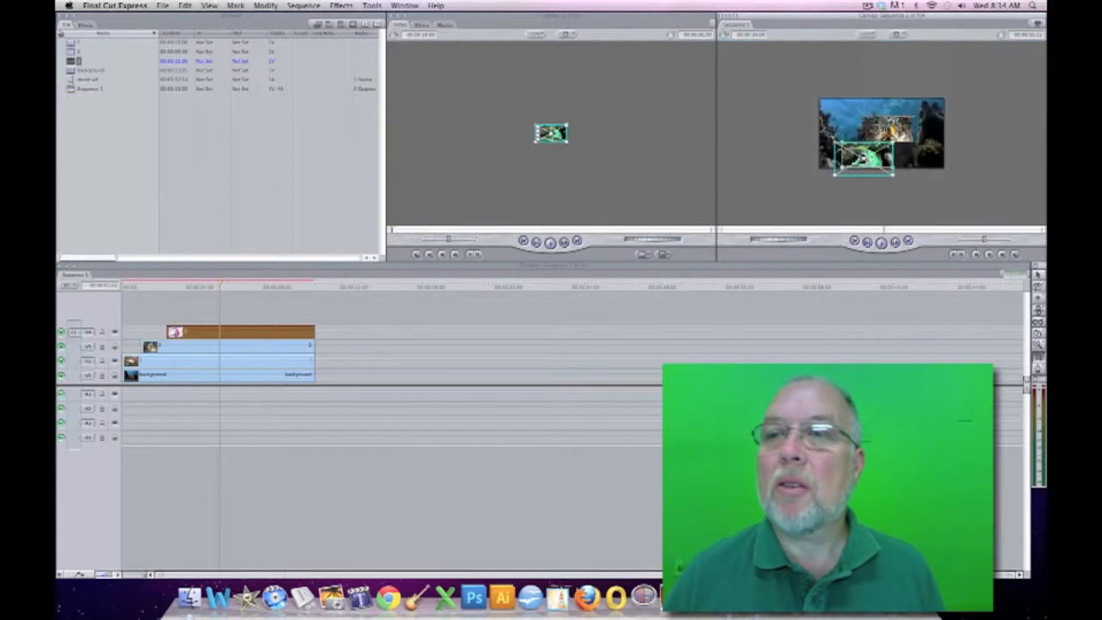
left_click_drag(877, 158, 972, 86)
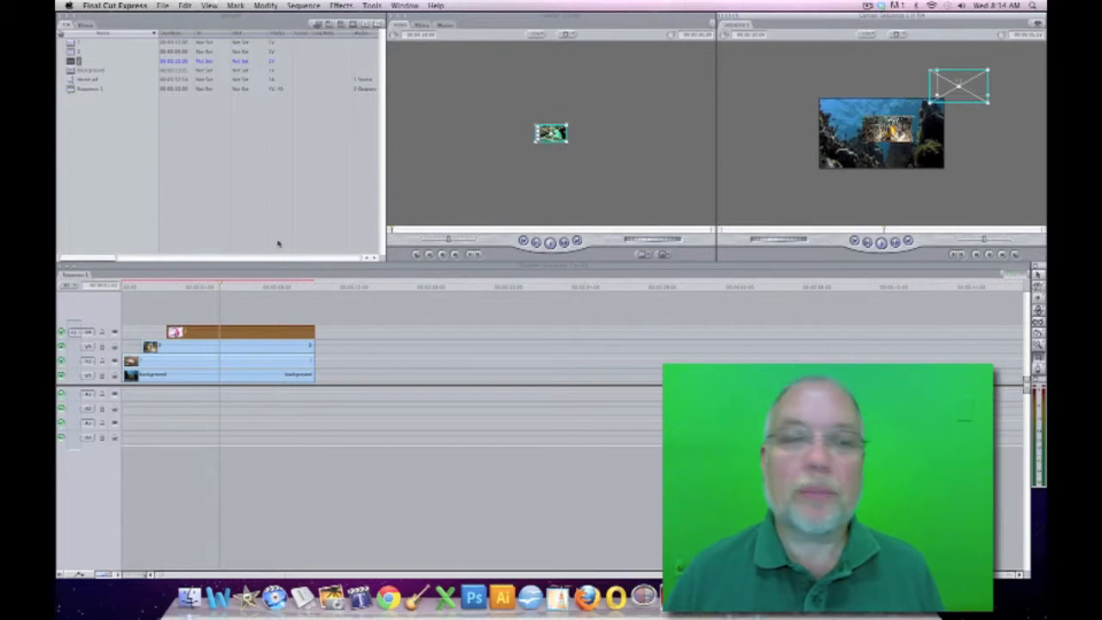
- Move clip 2 outside the frame beyond its upper-left corner and clip 1 beyond its lower-right corner
left_click(176, 350)
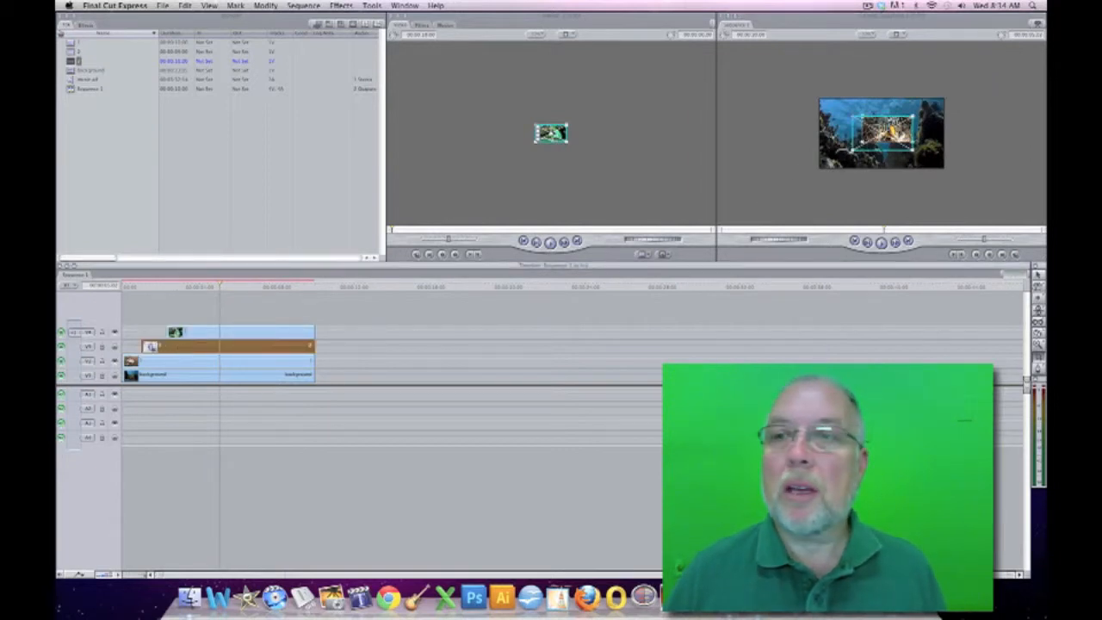
left_click_drag(830, 114, 789, 91)
left_click(240, 362)
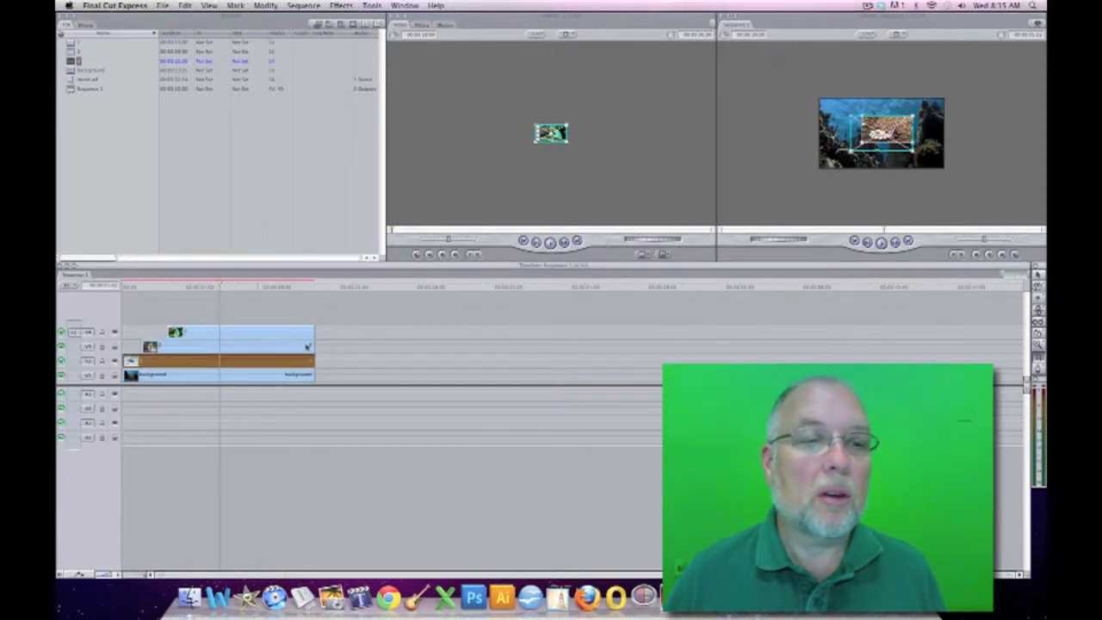
left_click_drag(884, 132, 951, 188)
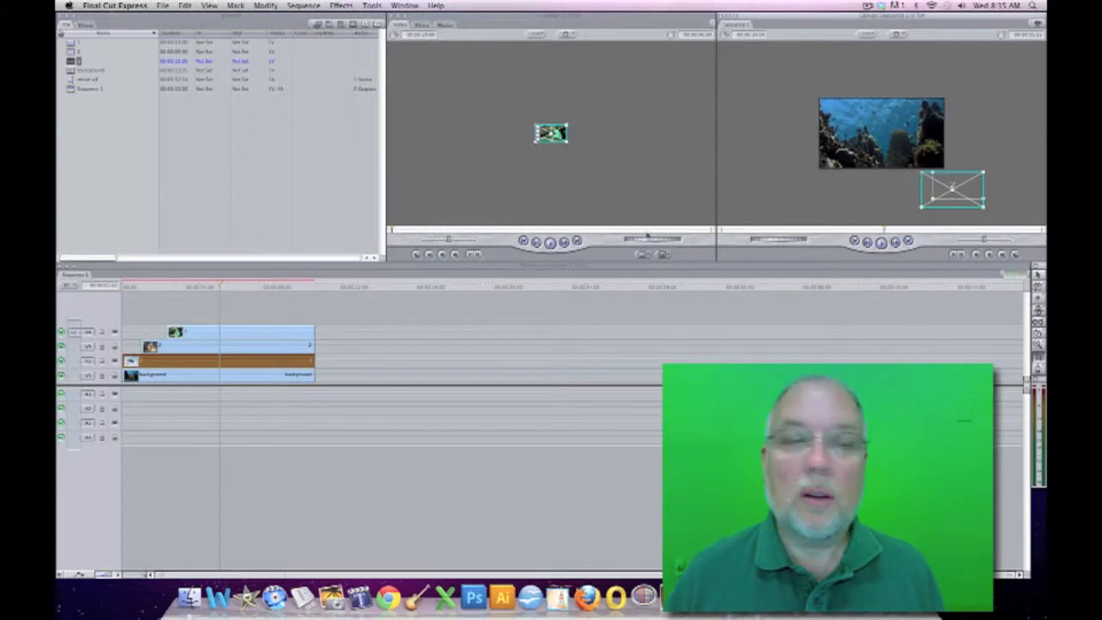
- Open clip 1's motion settings at the start of the sequence and add a Center keyframe for its off-frame position
left_click(130, 285)
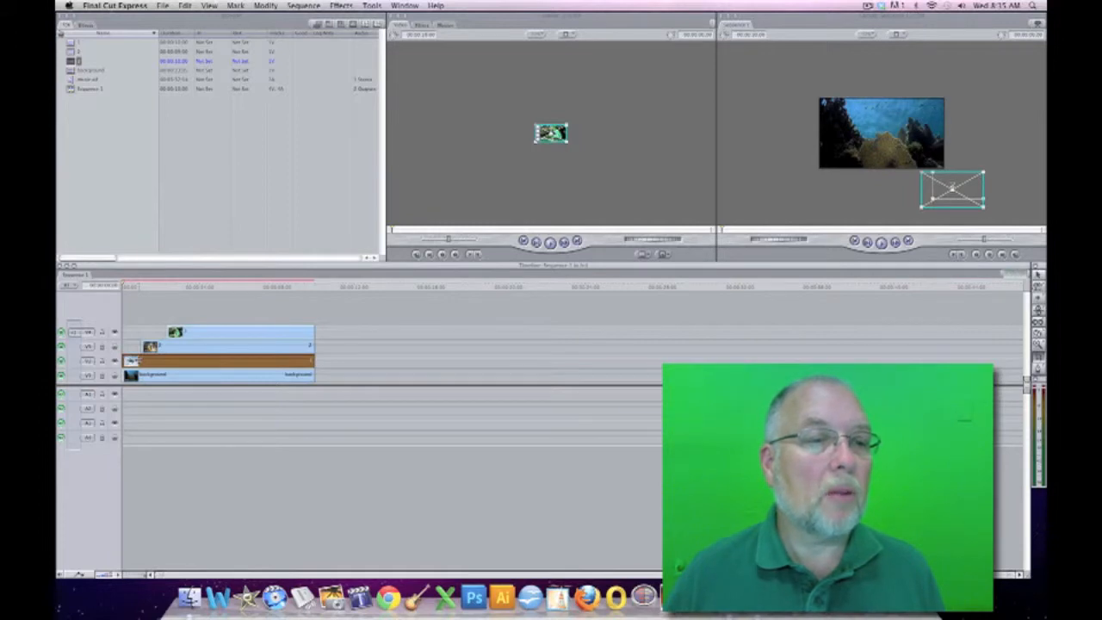
double_click(136, 361)
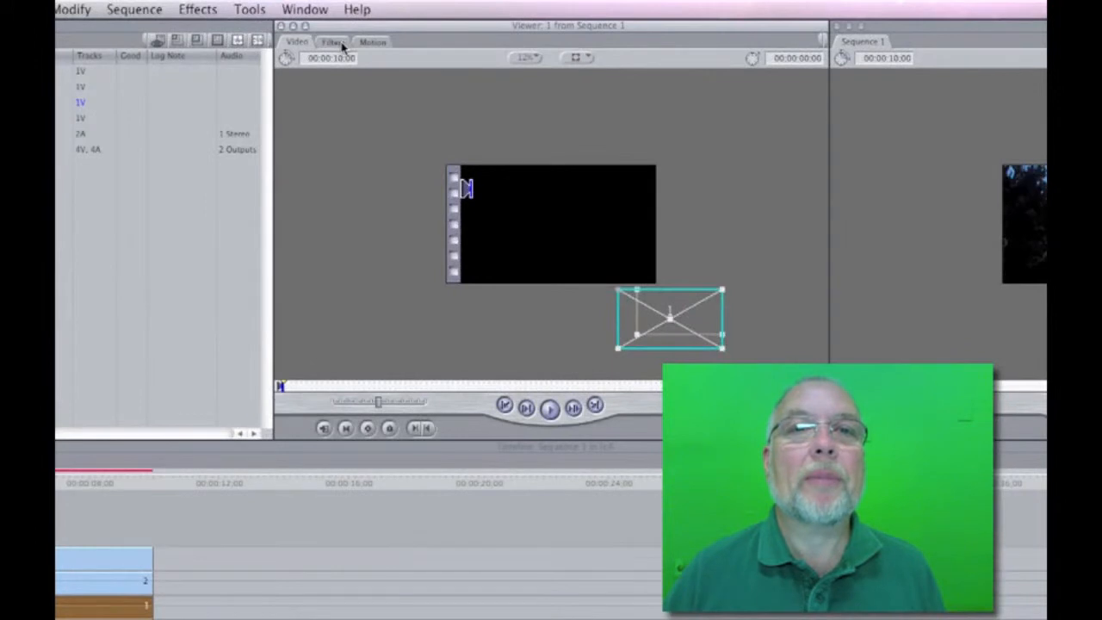
left_click(387, 45)
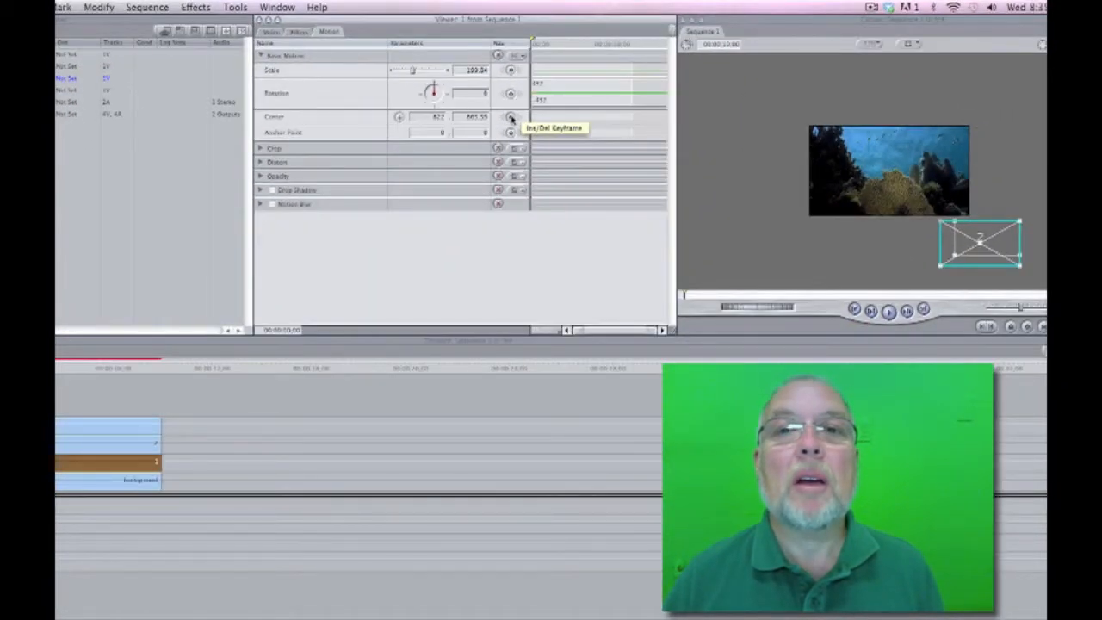
left_click(511, 118)
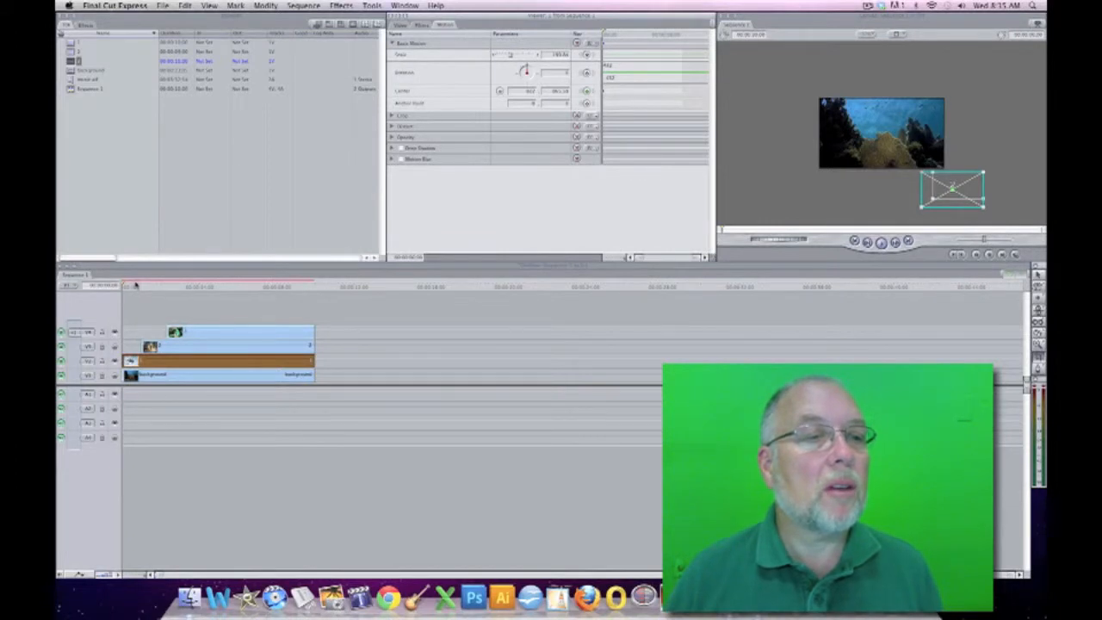
- At the point where clip 2 begins, move clip 1 into the frame's lower-right corner to create its second position keyframe
key("space")
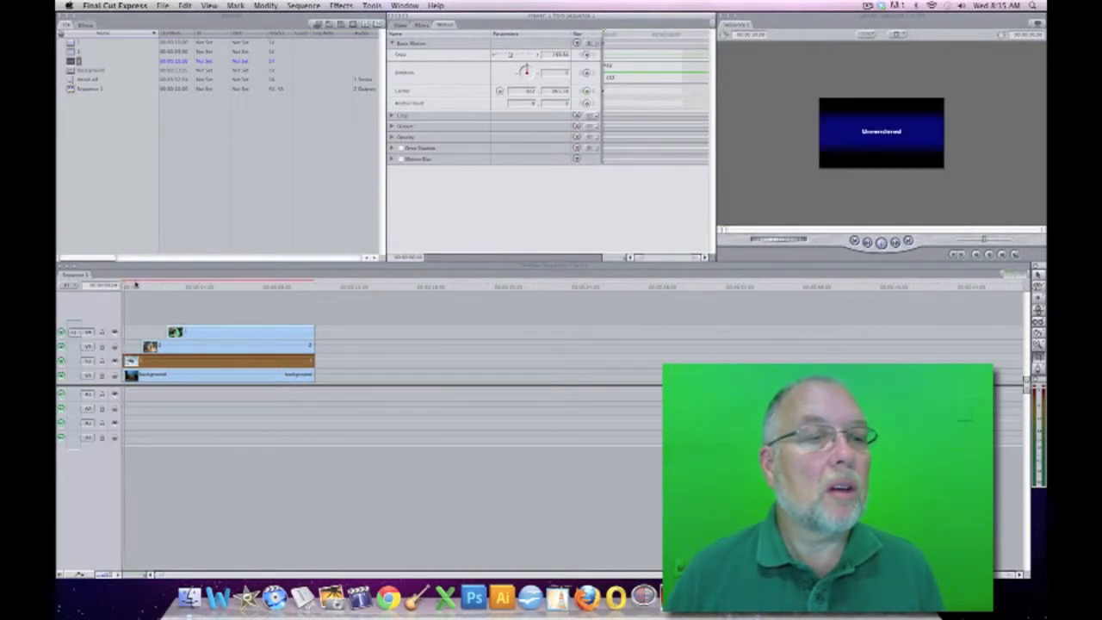
key("space")
left_click_drag(146, 287, 142, 300)
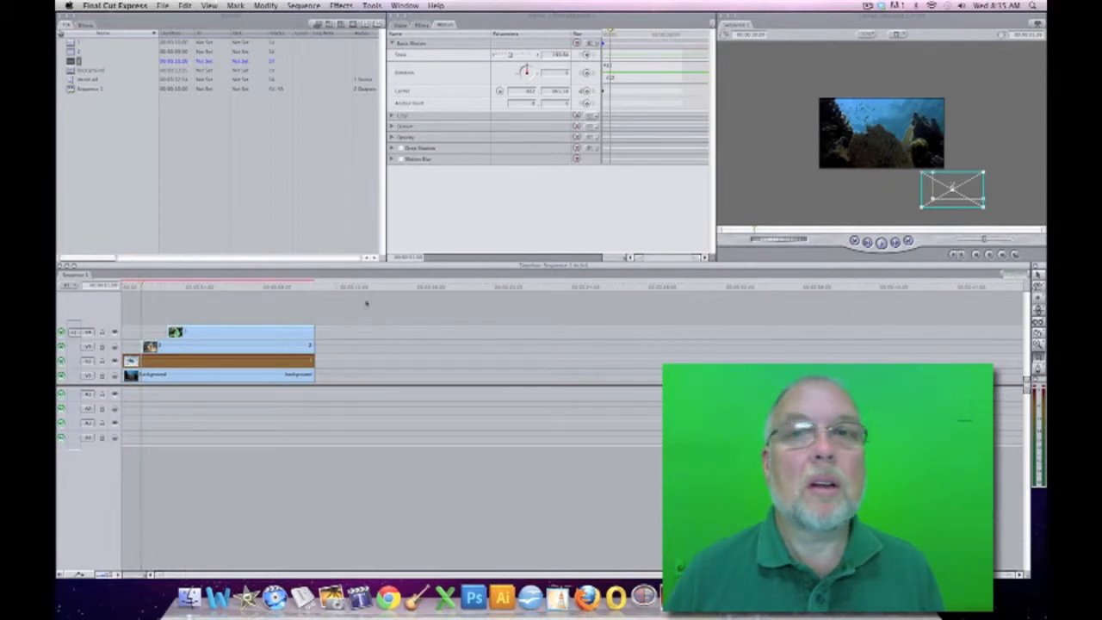
left_click_drag(969, 183, 919, 143)
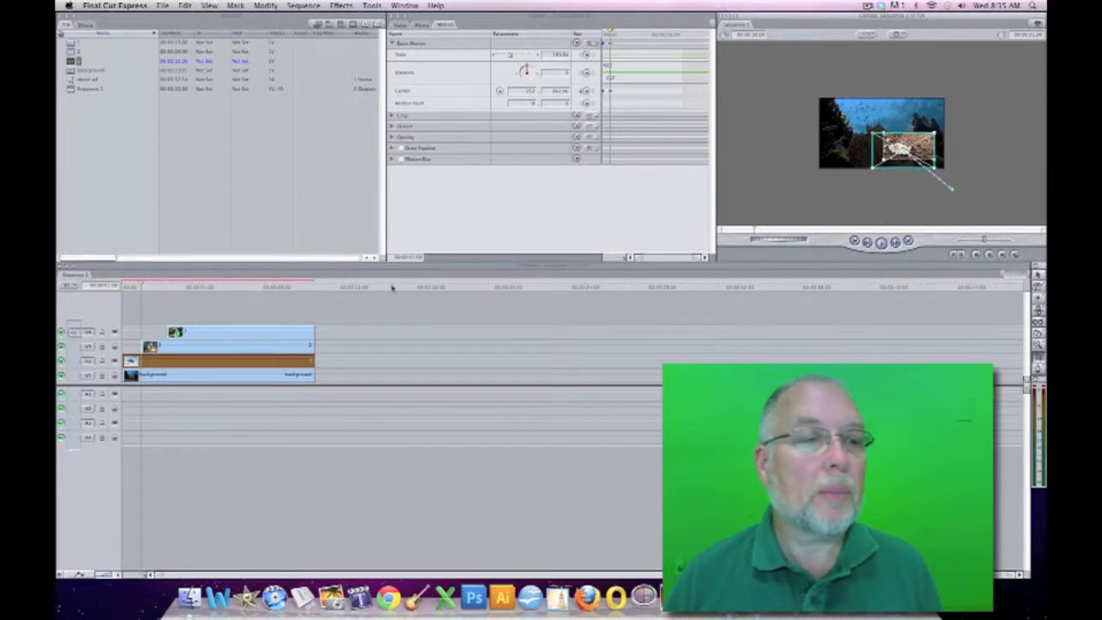
- Add a Center keyframe at clip 2's start, and move it into the frame's upper-left corner at the point where clip 3 begins
left_click(203, 347)
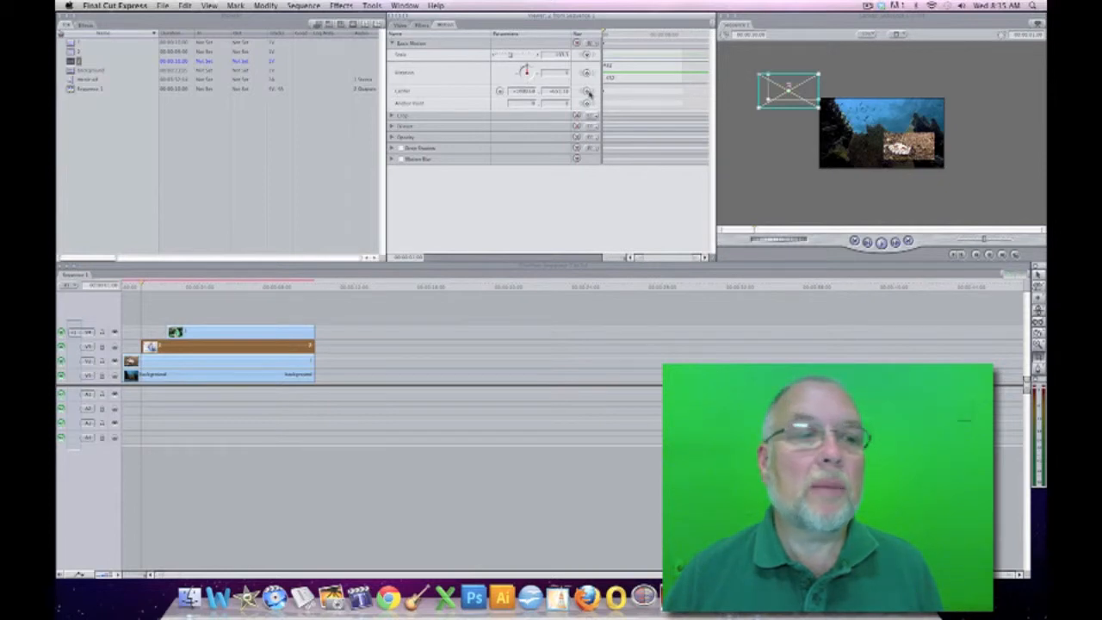
left_click(166, 285)
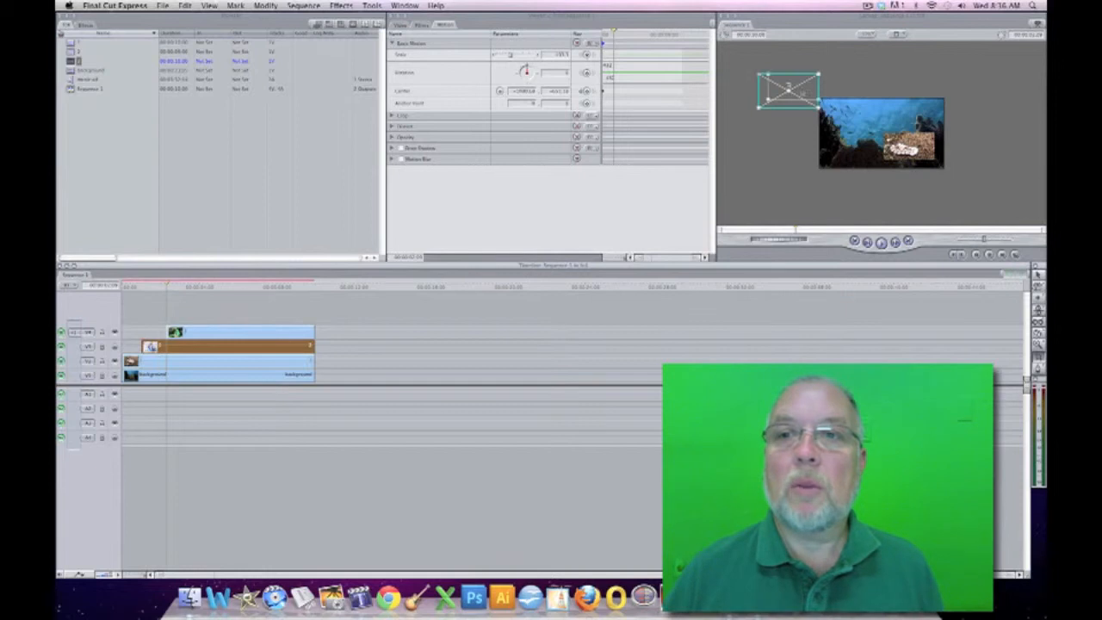
left_click_drag(806, 89, 867, 121)
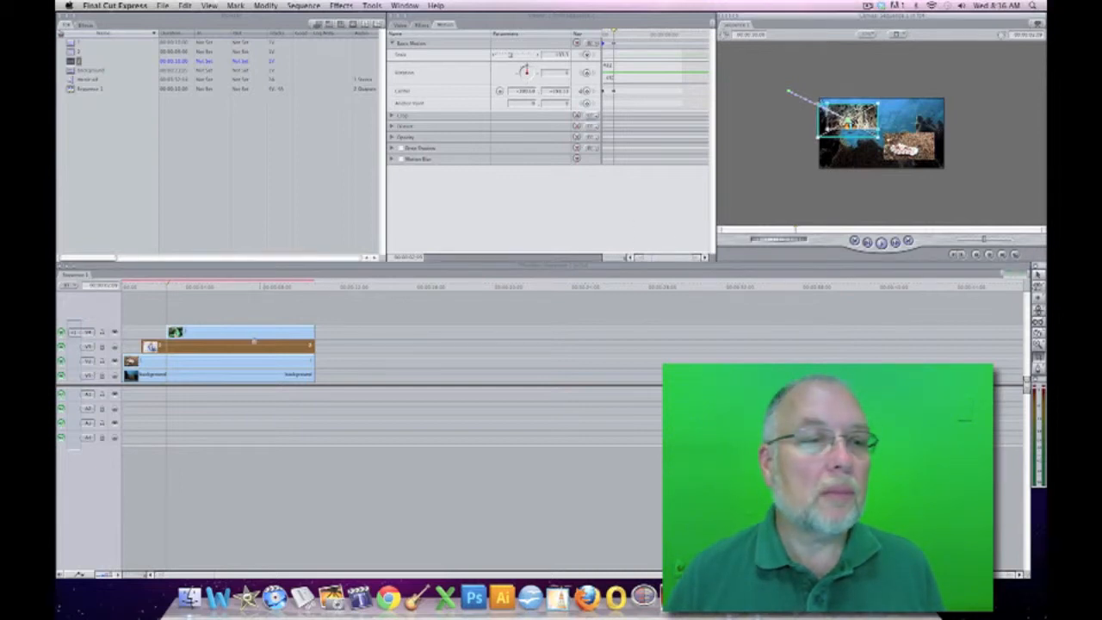
- Add a Center keyframe at clip 3's start, and move the clip into the frame's upper-right corner about one second further on
left_click(254, 335)
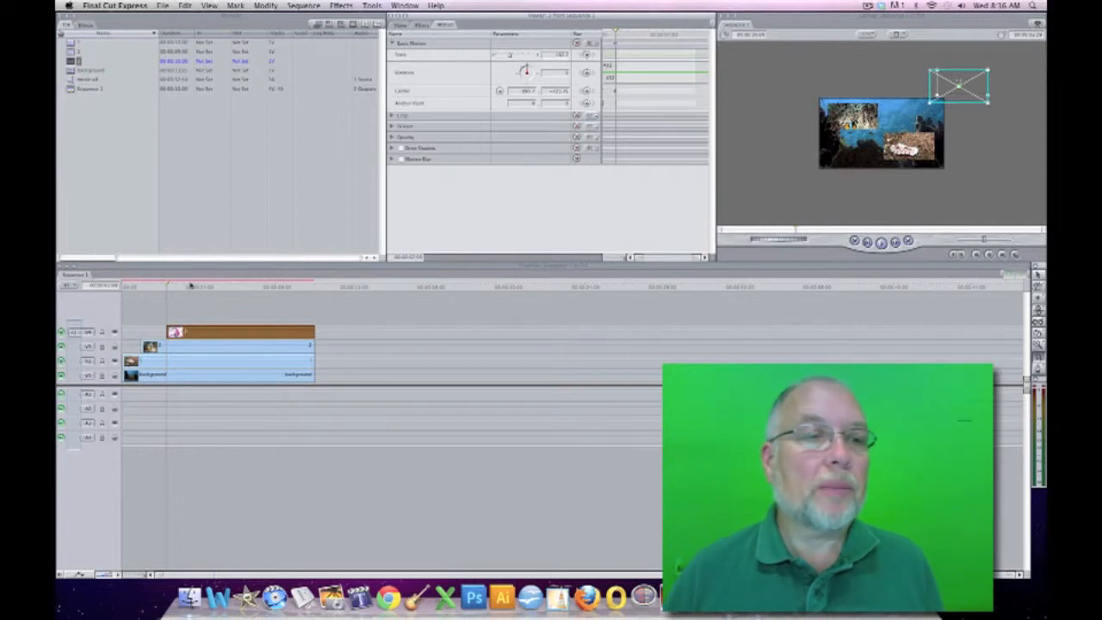
left_click(186, 286)
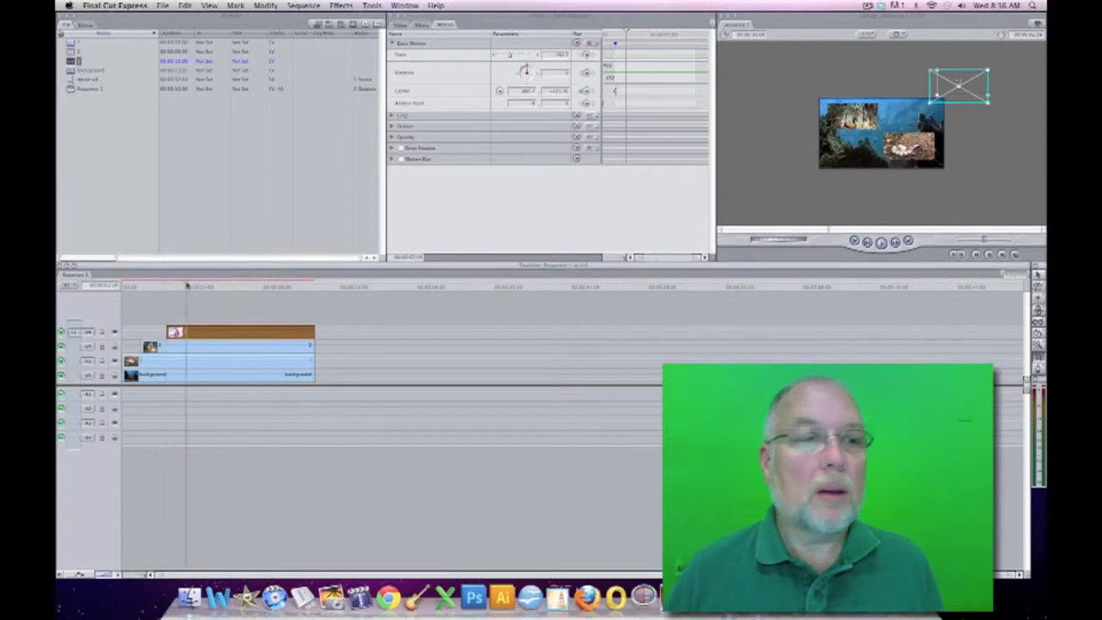
left_click_drag(959, 86, 909, 115)
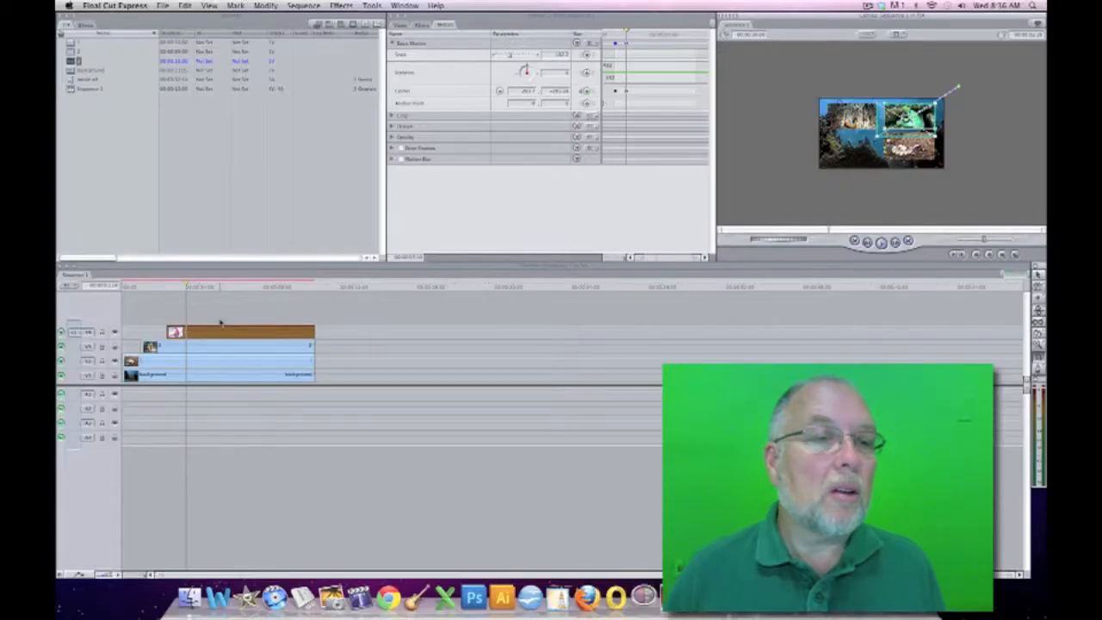
left_click_drag(234, 321, 234, 322)
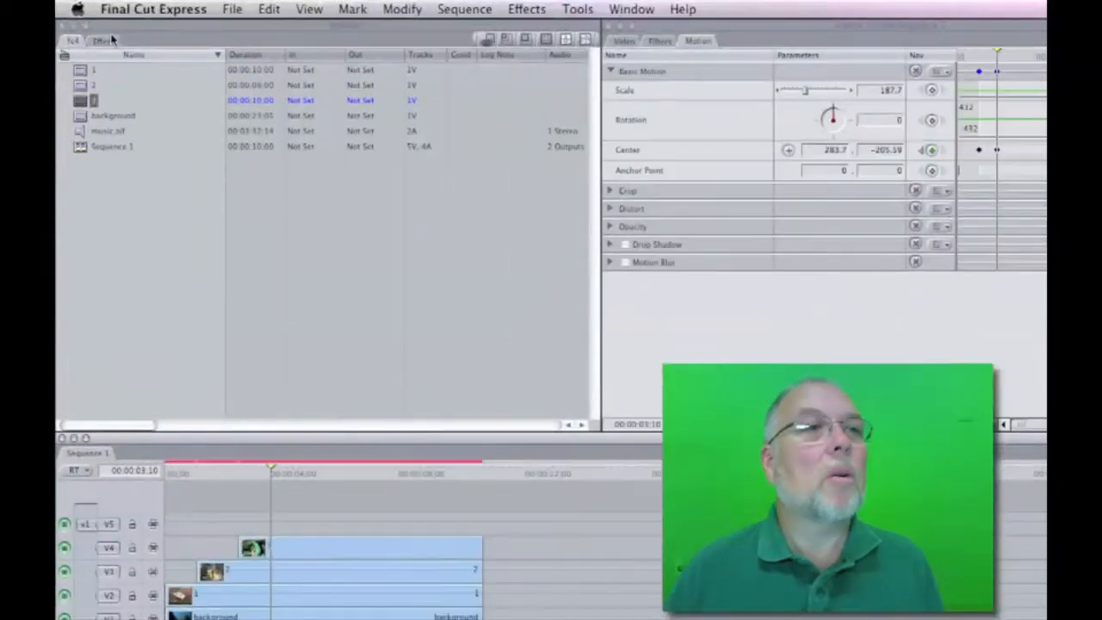
- Load the Text video generator into the viewer and open its text settings
left_click(106, 41)
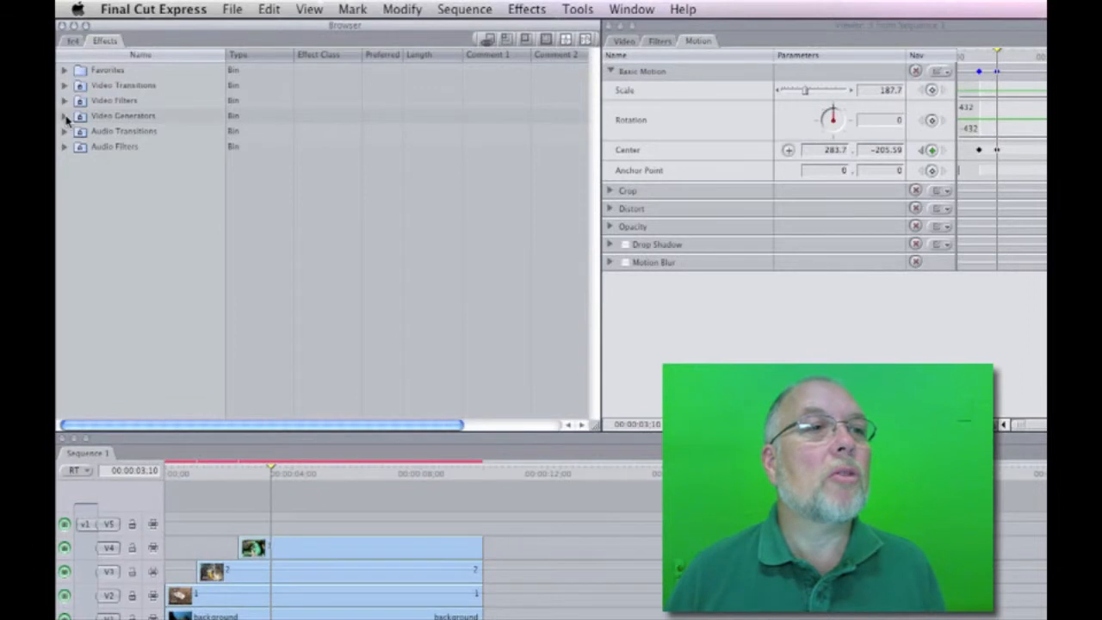
left_click(64, 116)
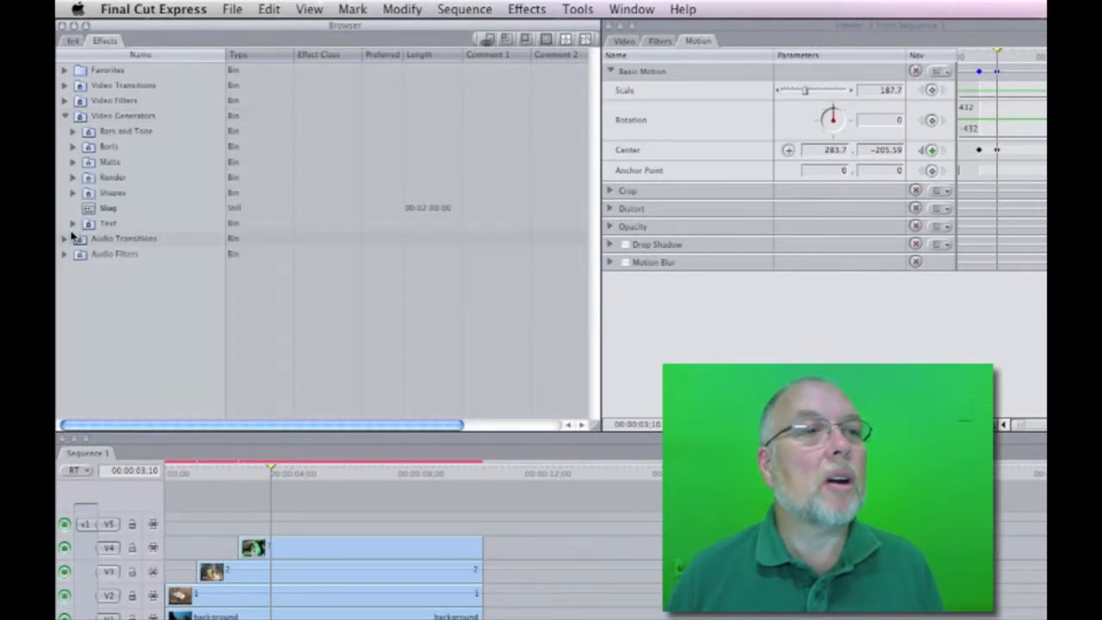
left_click(73, 223)
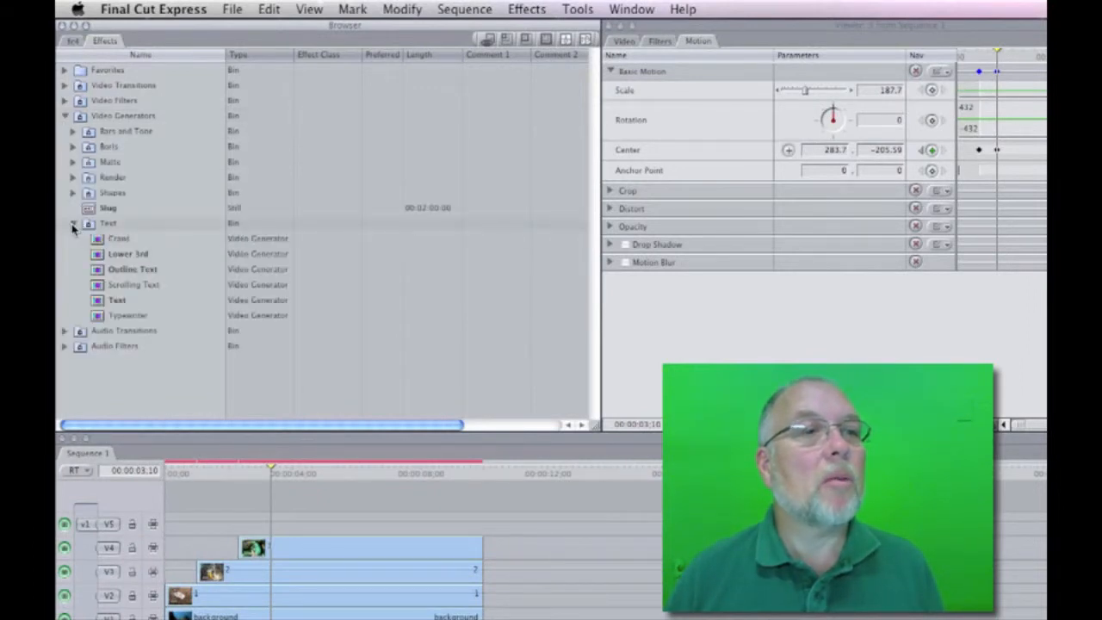
double_click(96, 304)
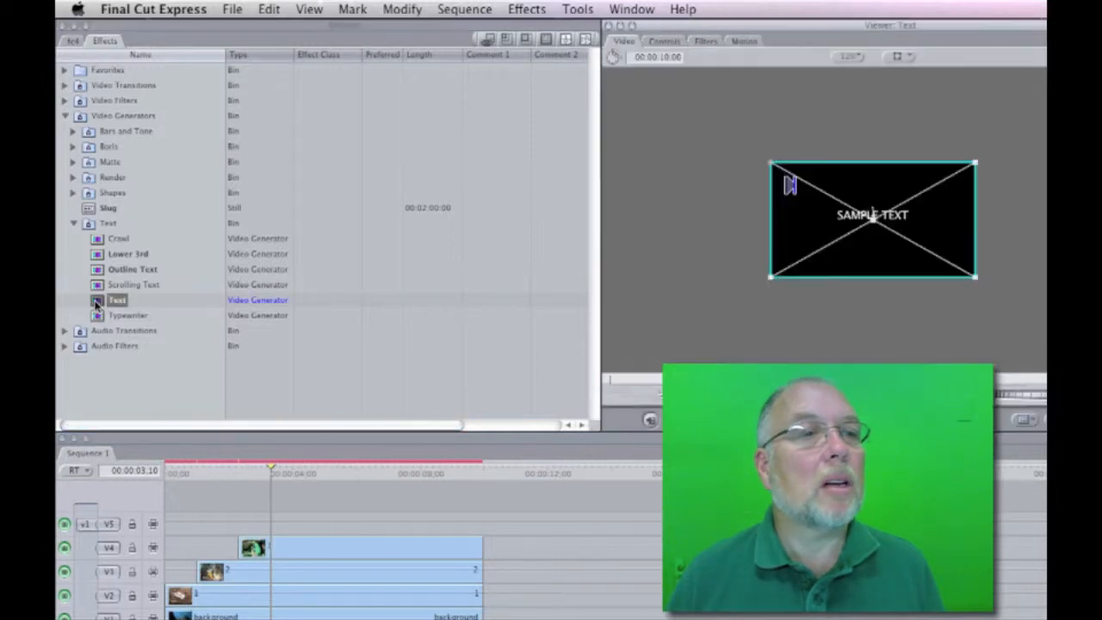
left_click(661, 42)
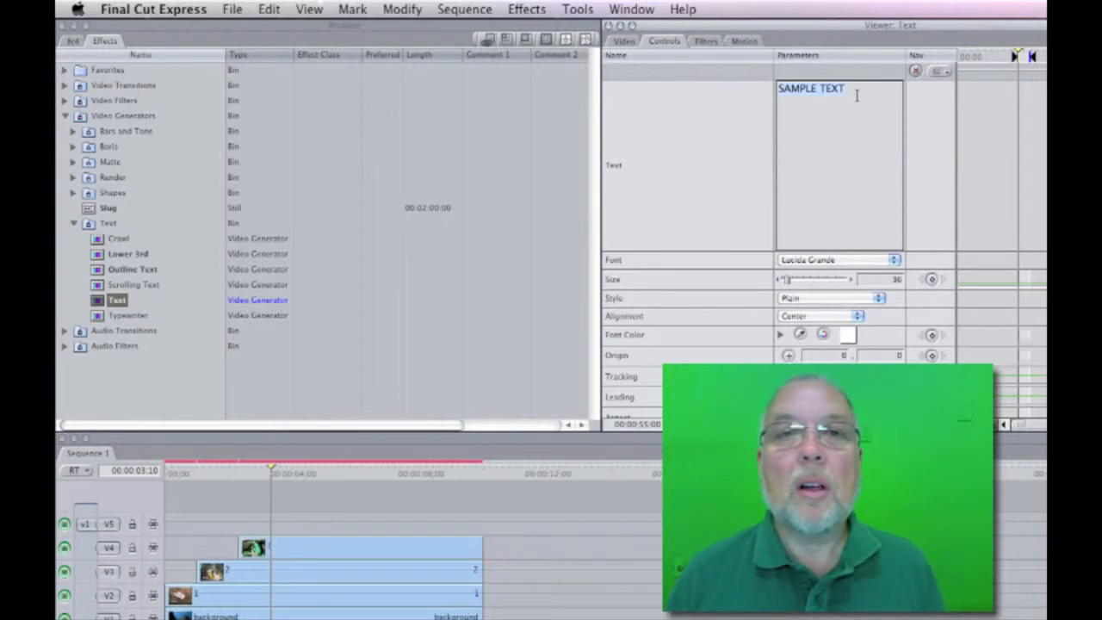
- Replace the sample text with "Great Barrier Reef", placing each word on its own line
type("Great Barrier Reef")
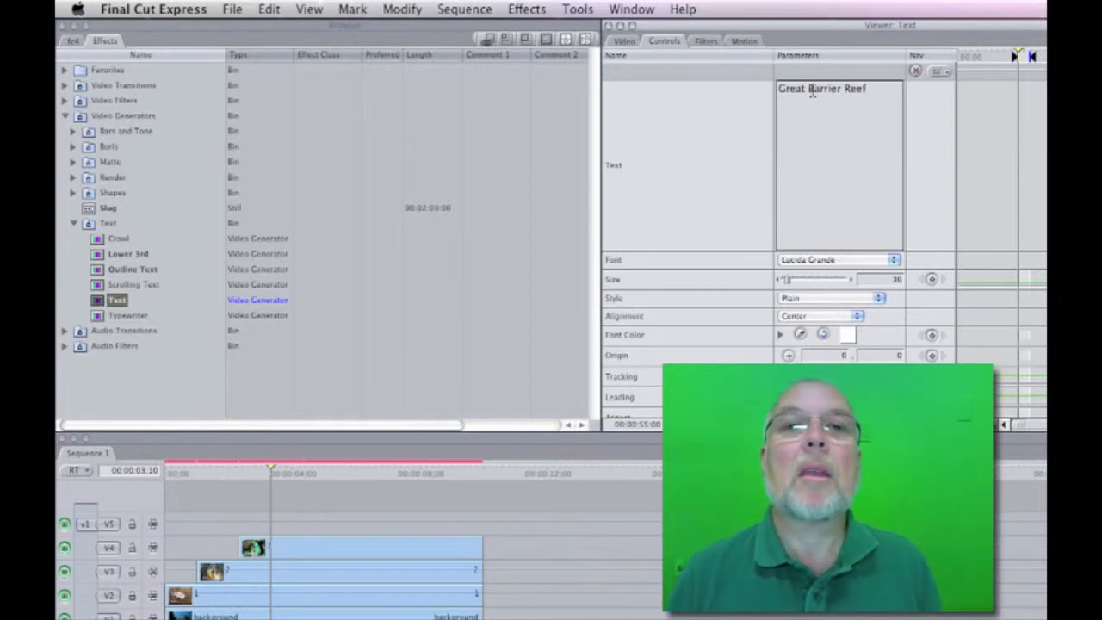
left_click(809, 89)
key("Return")
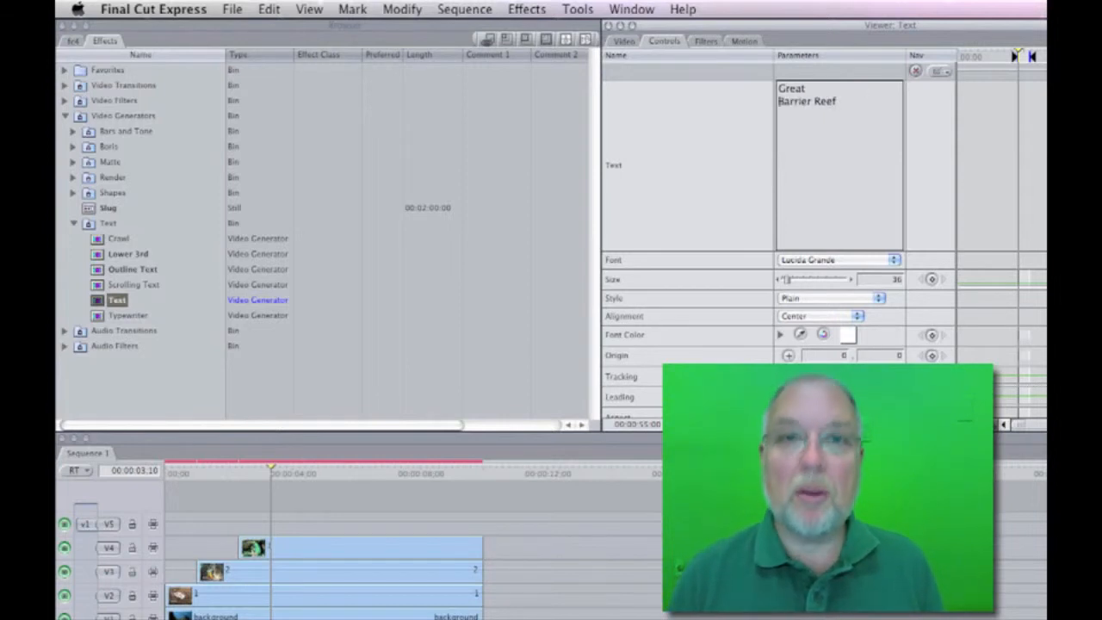
left_click(812, 101)
key("Return")
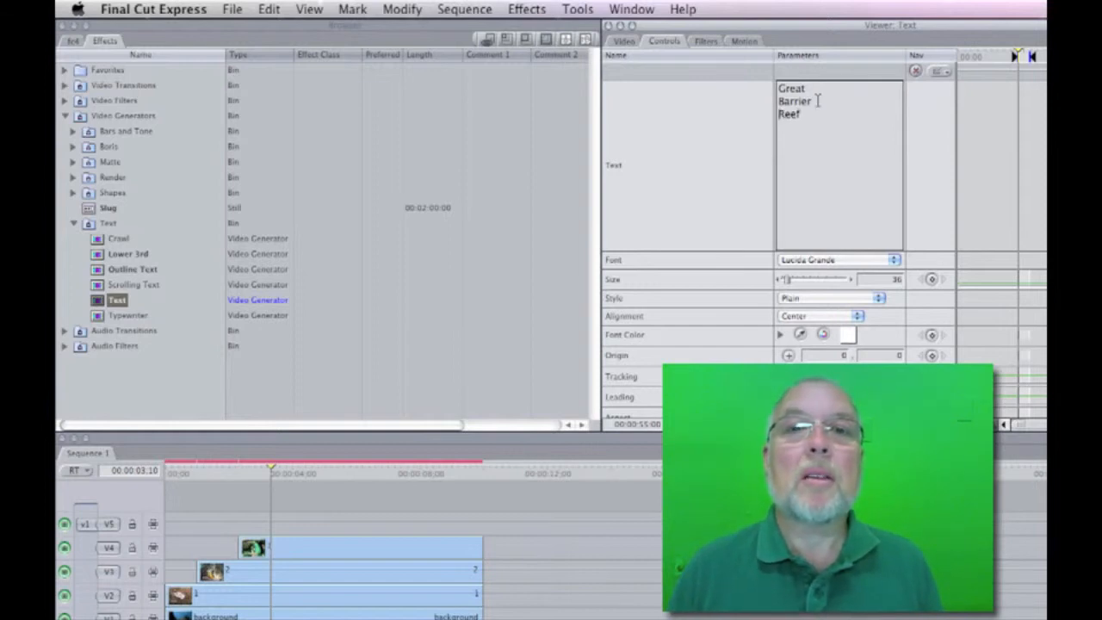
- Set the whole title's font to Arial Black and its font color to Tangerine orange
left_click_drag(800, 114, 776, 87)
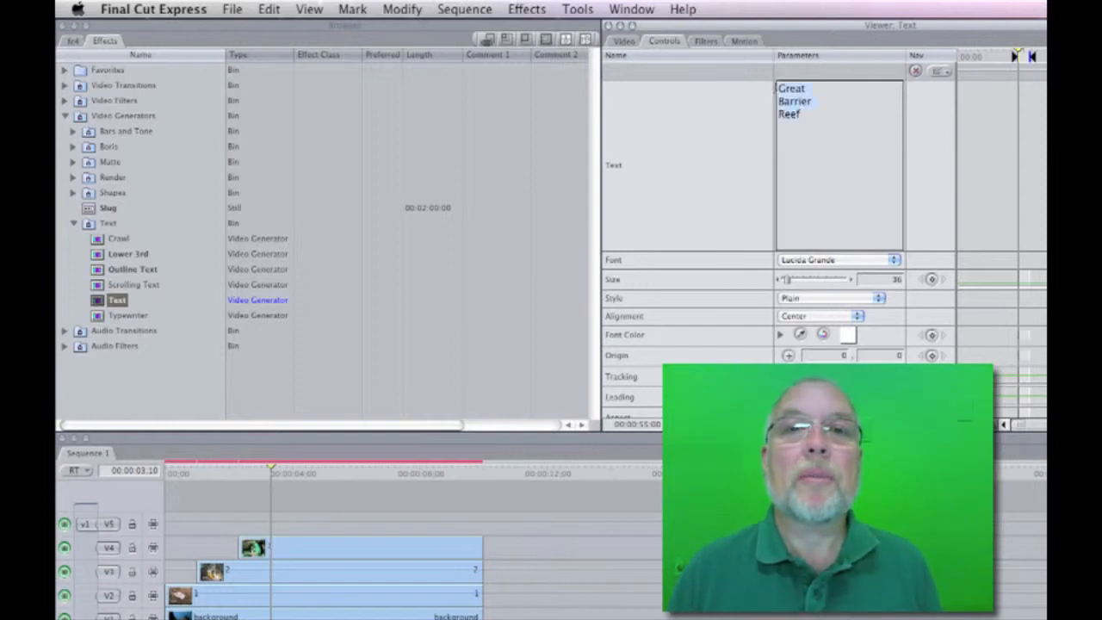
left_click(823, 259)
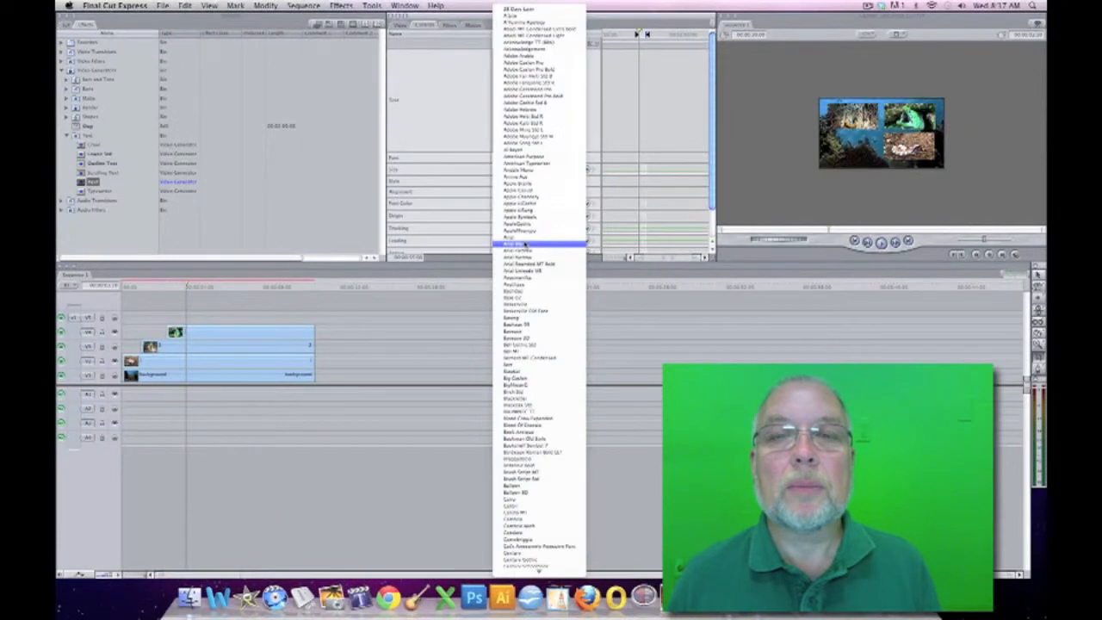
left_click(832, 402)
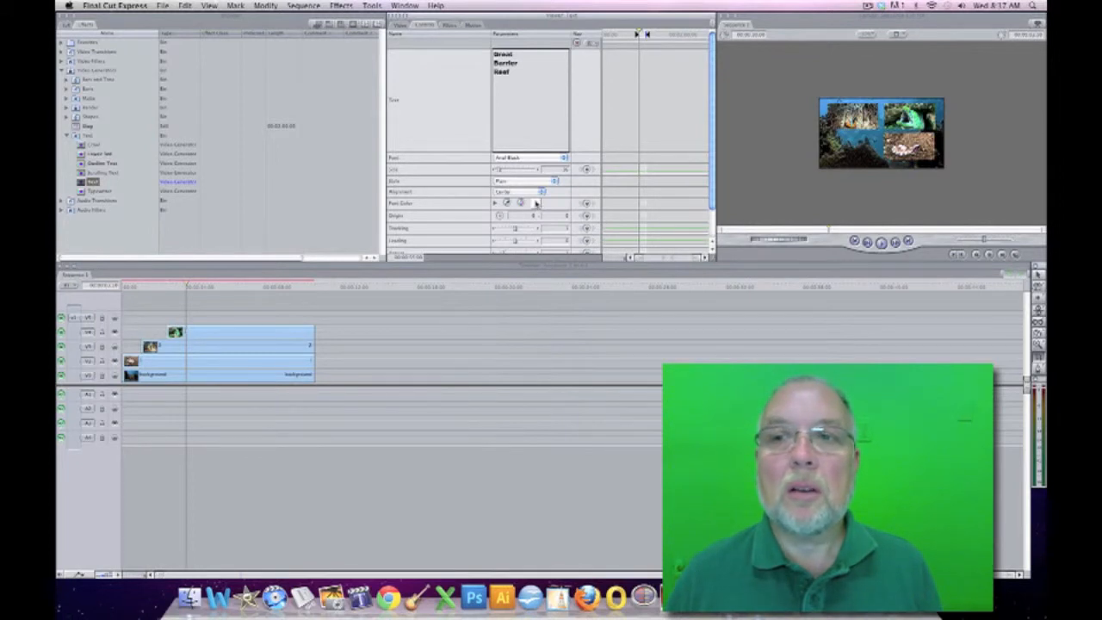
left_click(534, 203)
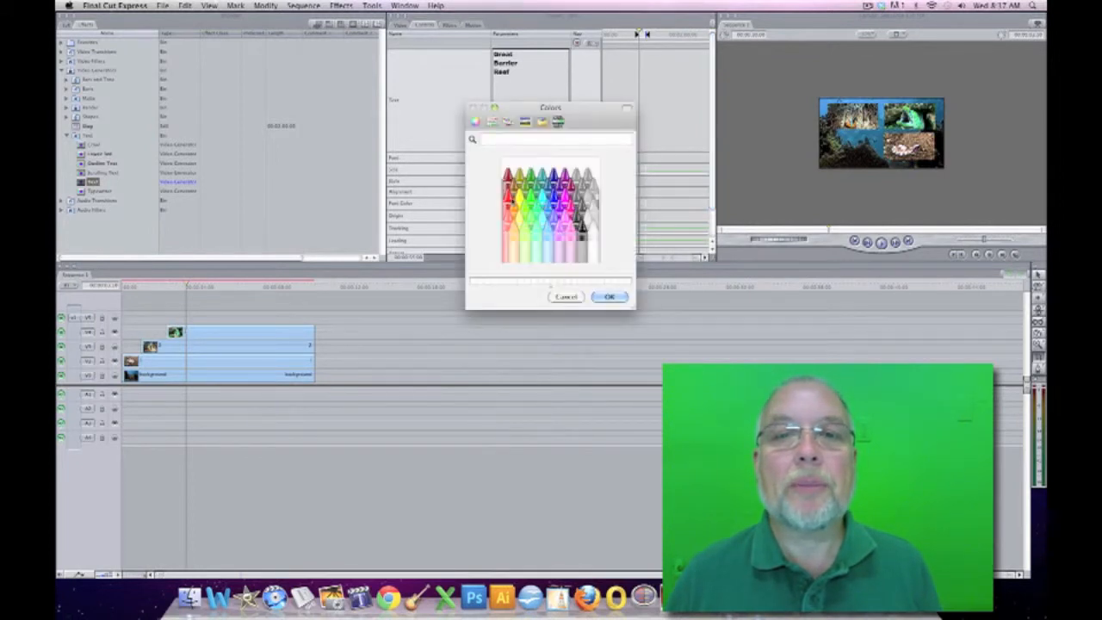
left_click(509, 220)
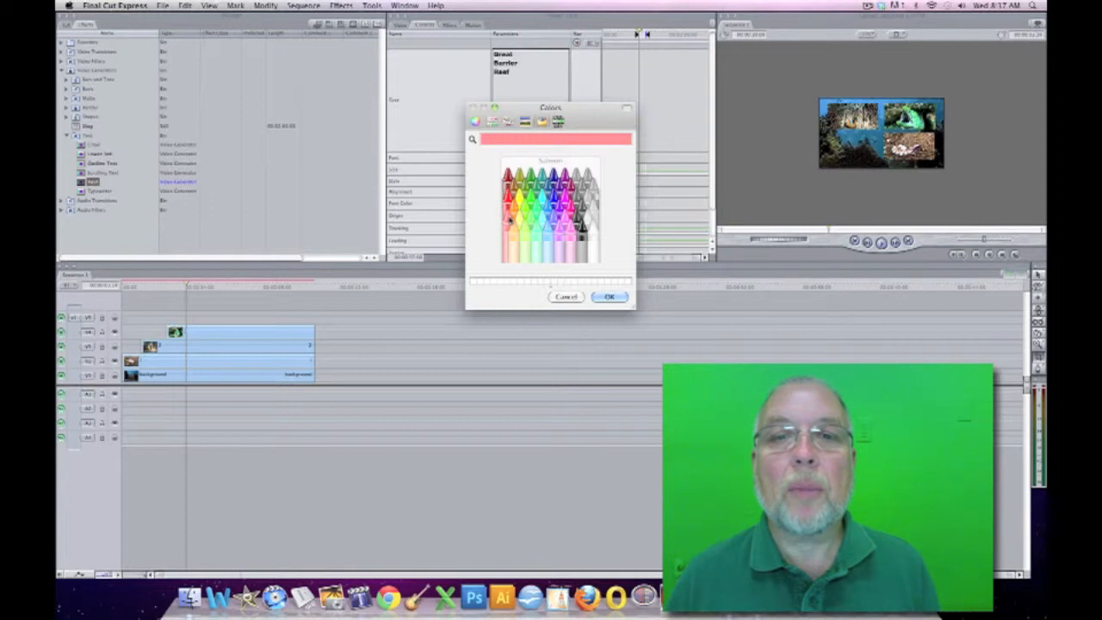
left_click(515, 212)
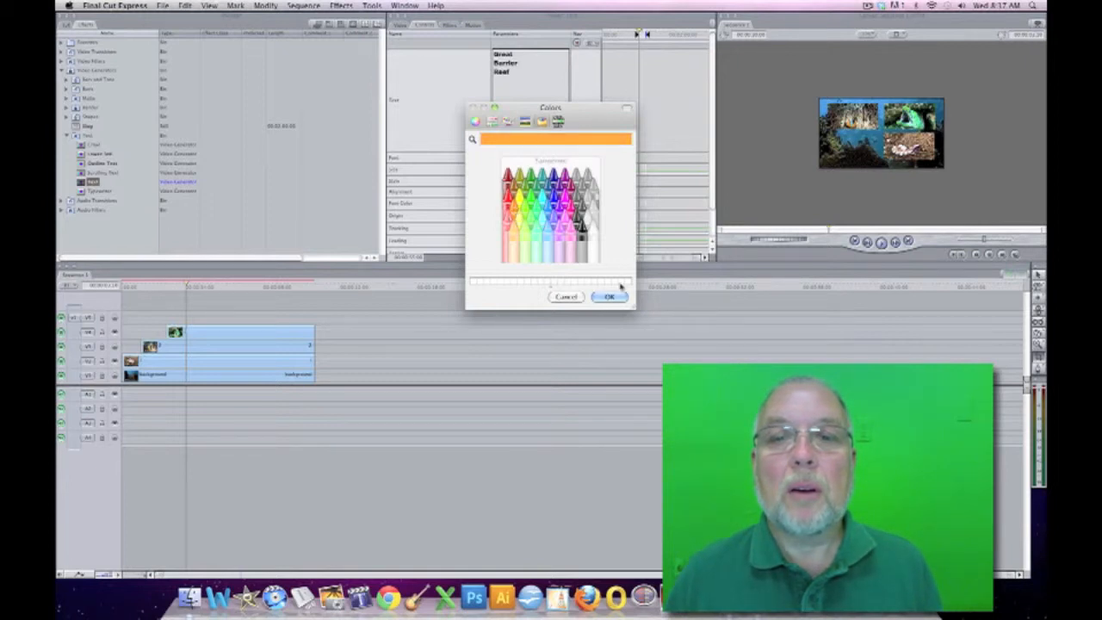
left_click(610, 297)
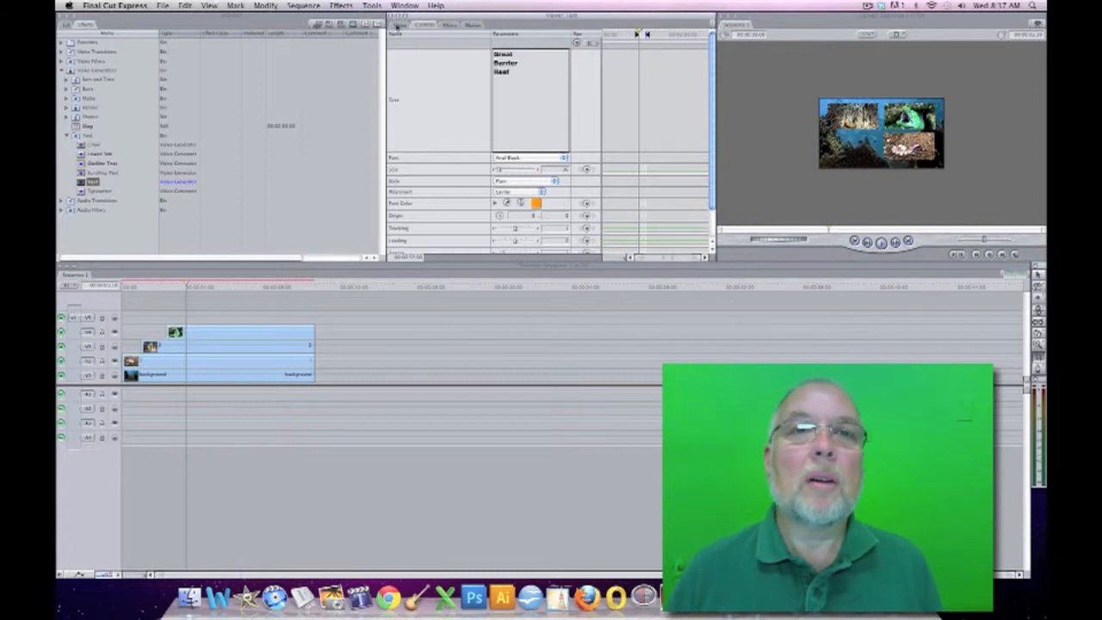
- Superimpose the title on track V5 after clip 3 has flown in, and trim its end to match the clips below
left_click(398, 25)
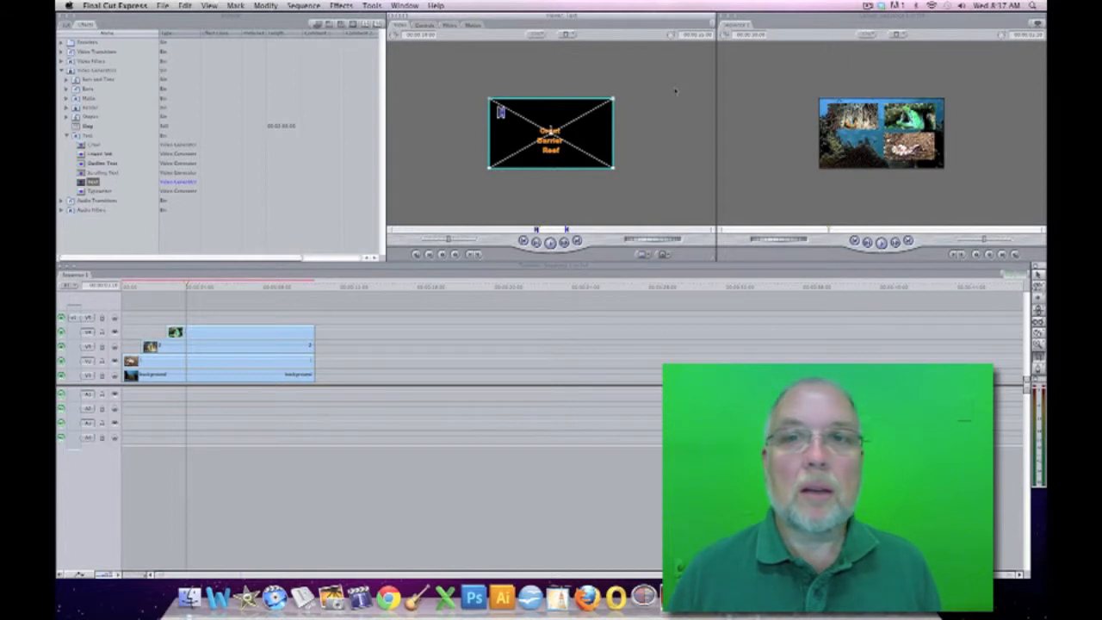
left_click_drag(730, 118, 782, 131)
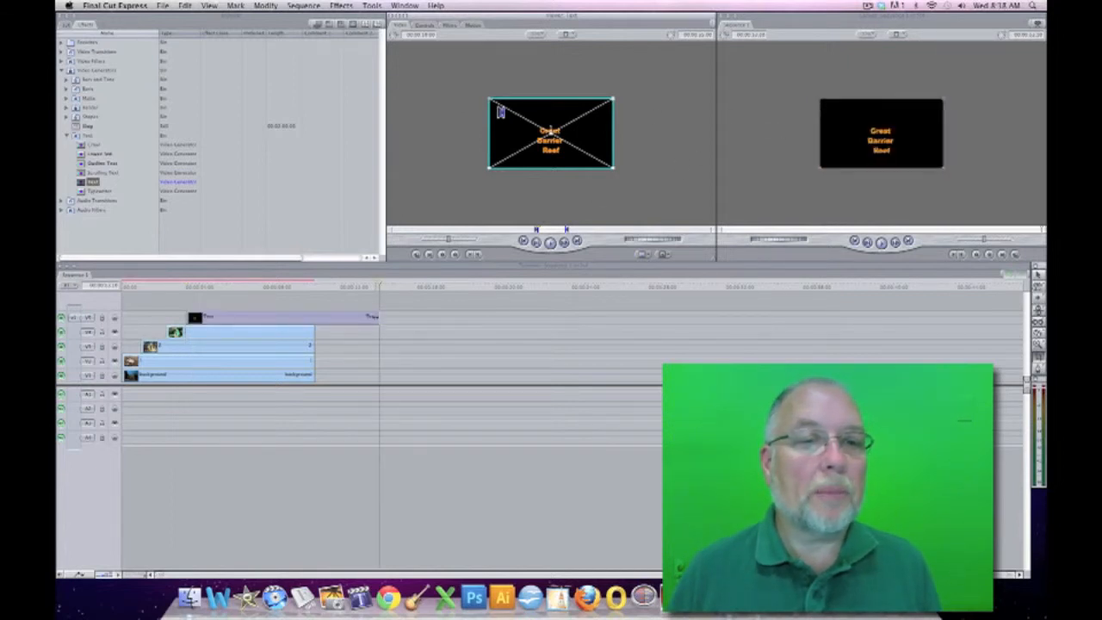
left_click_drag(379, 317, 314, 317)
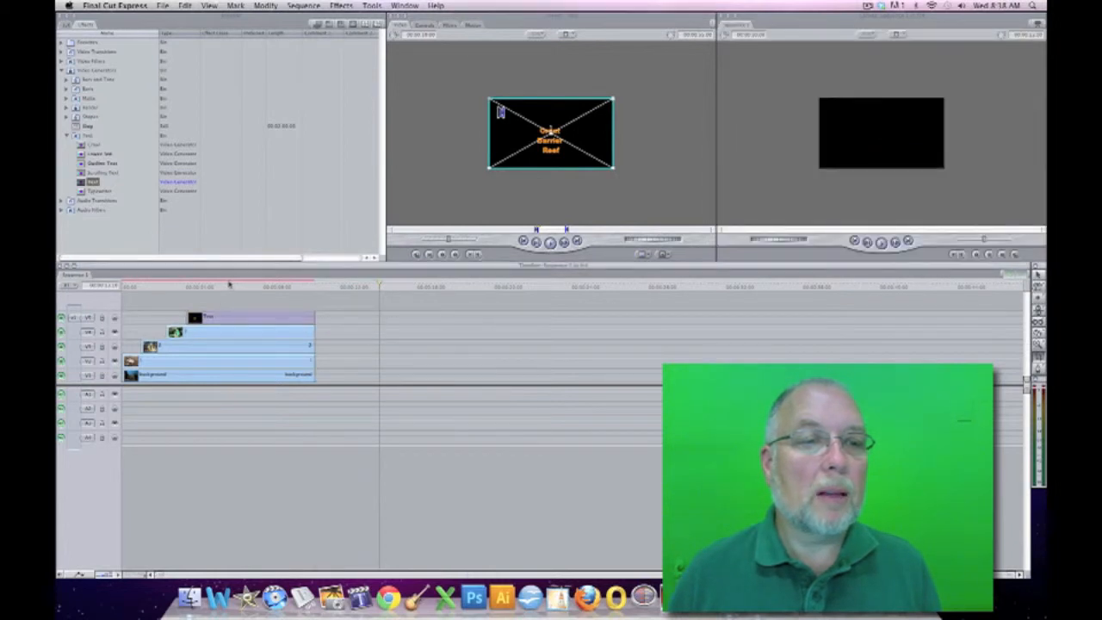
- Move the title into the frame's lower-left corner with wider letter tracking, and scrub through the sequence to check it
left_click(228, 284)
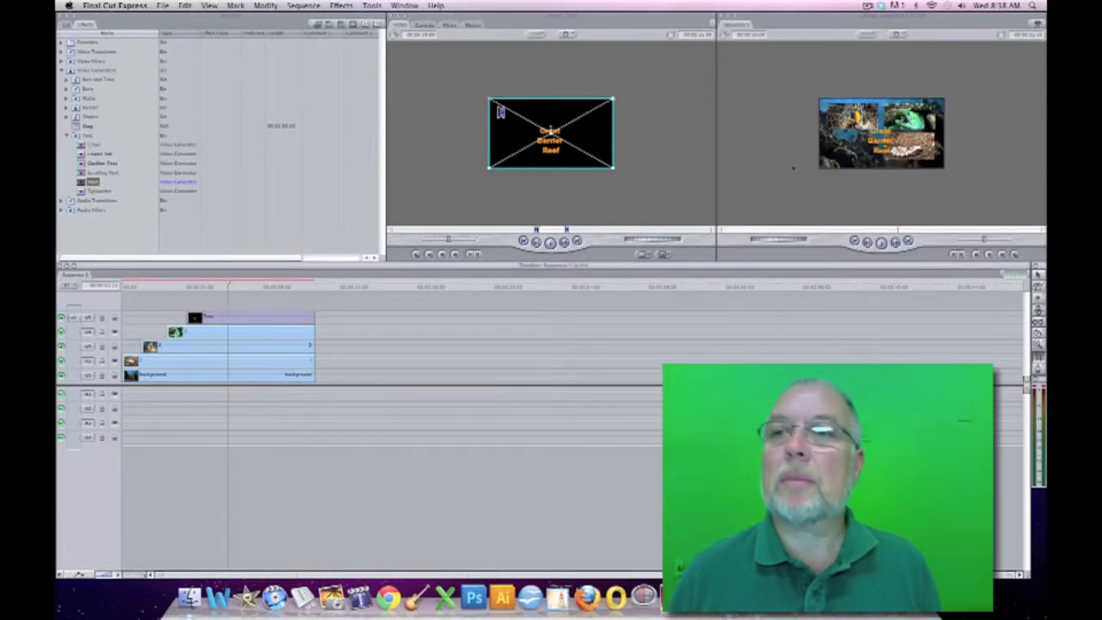
left_click(250, 321)
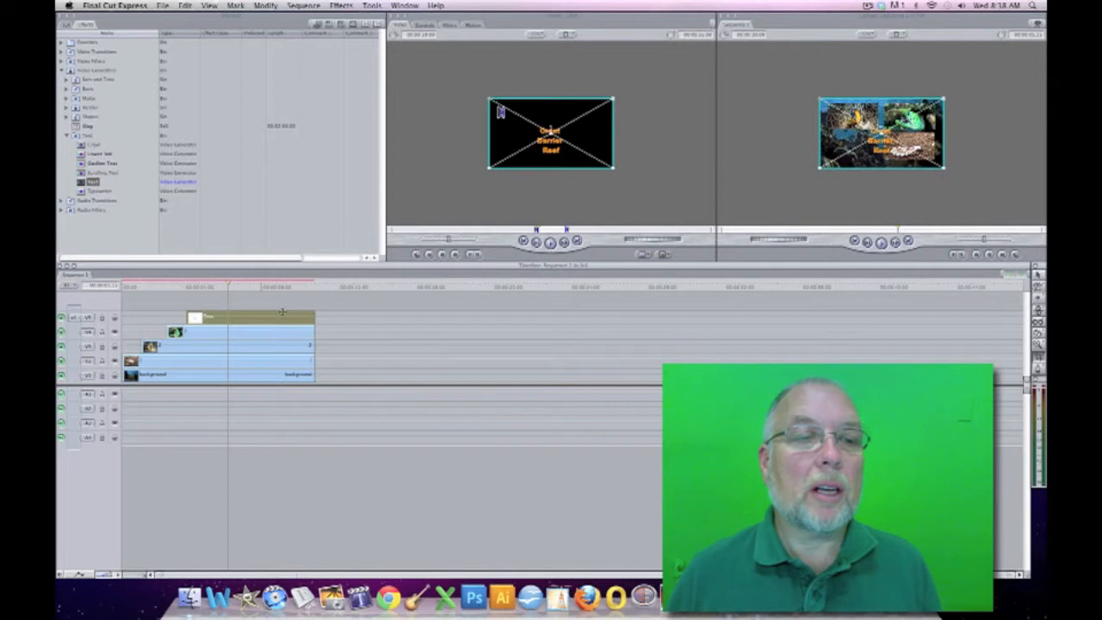
left_click_drag(887, 148, 861, 155)
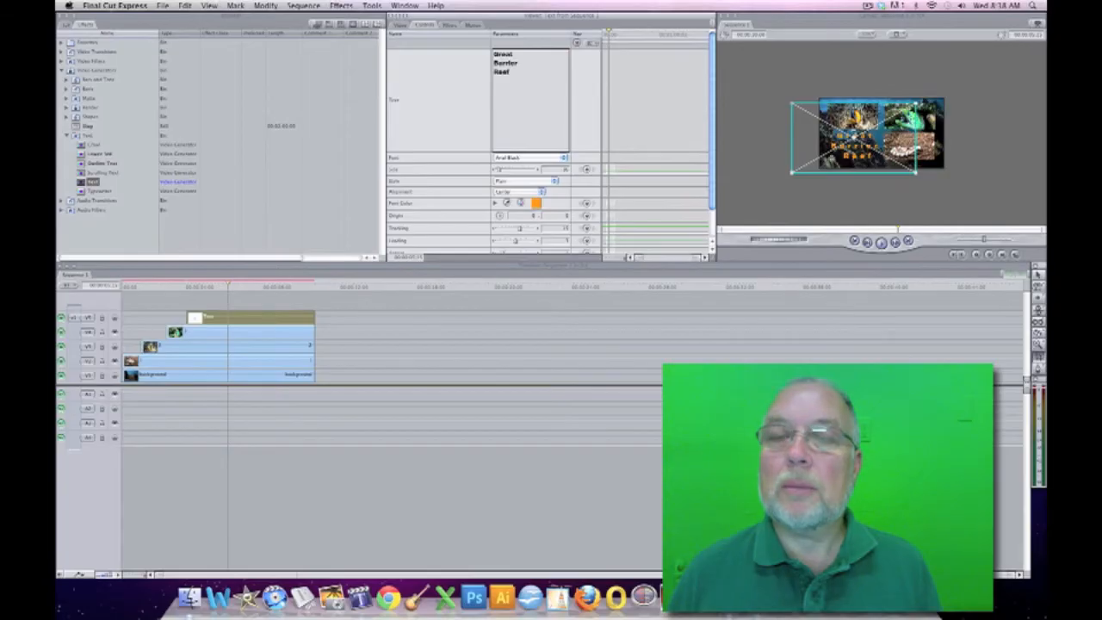
left_click(504, 322)
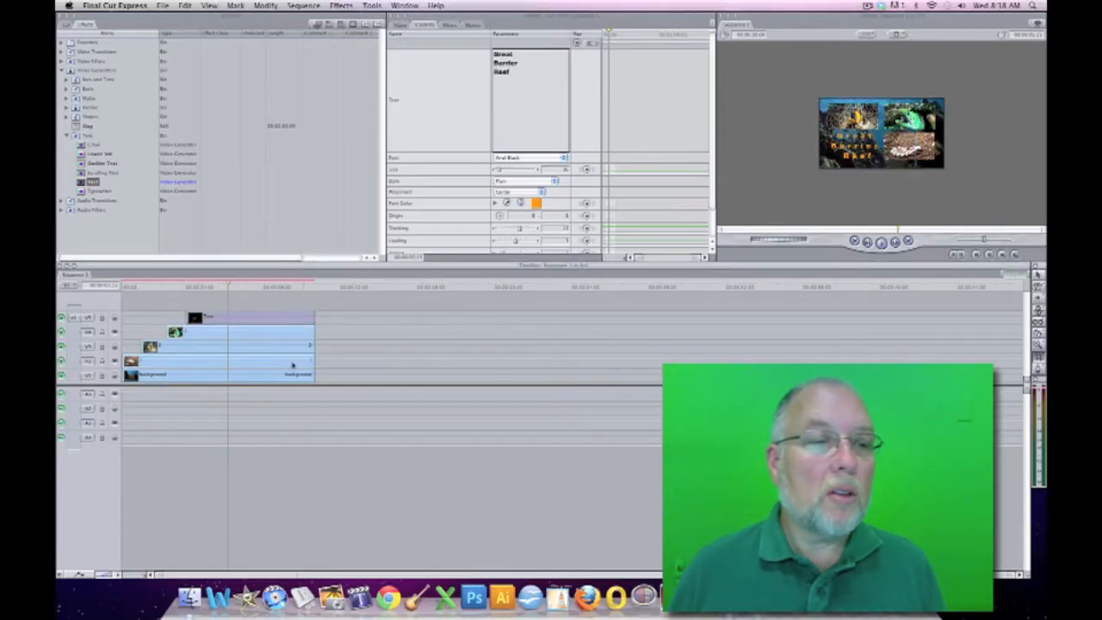
left_click(138, 290)
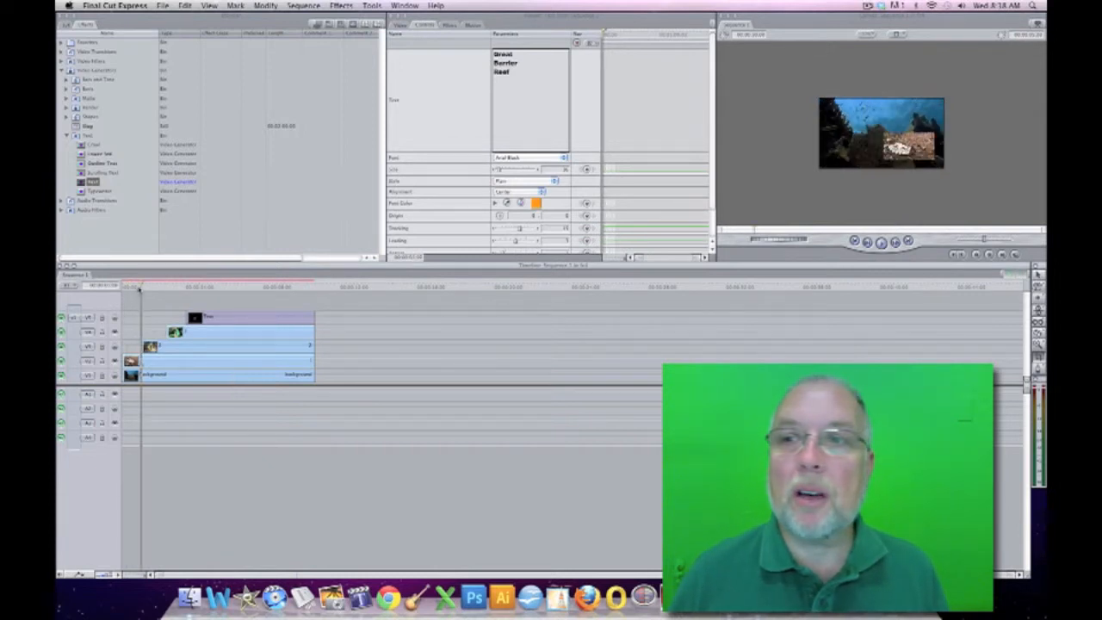
left_click_drag(148, 290, 231, 293)
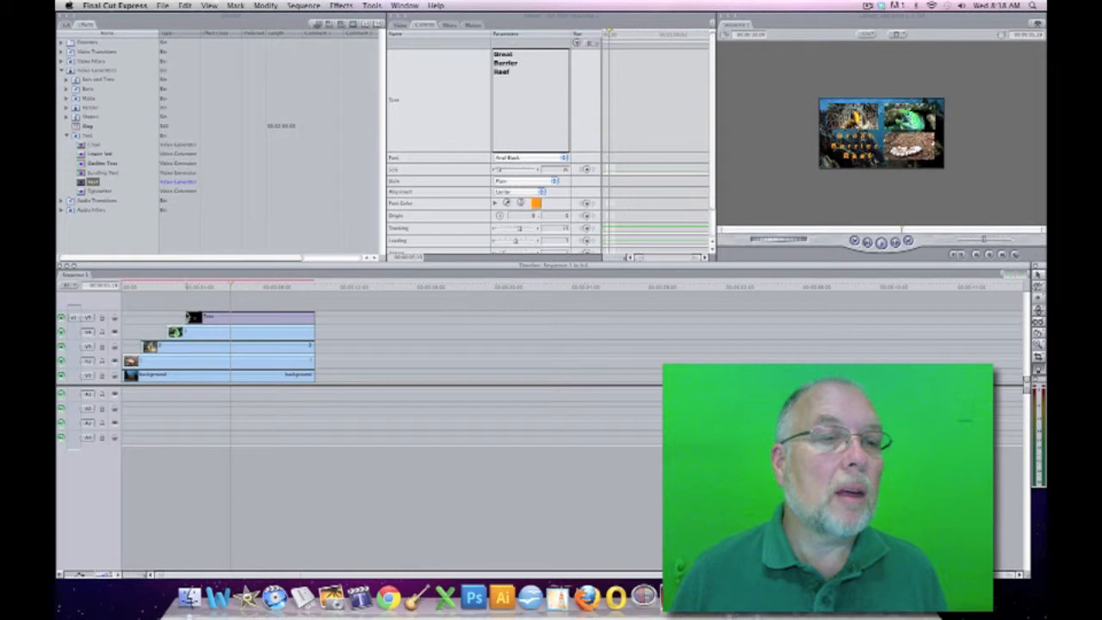
- Fade in the title at its start from 0 opacity and scrub over the fade
double_click(192, 317)
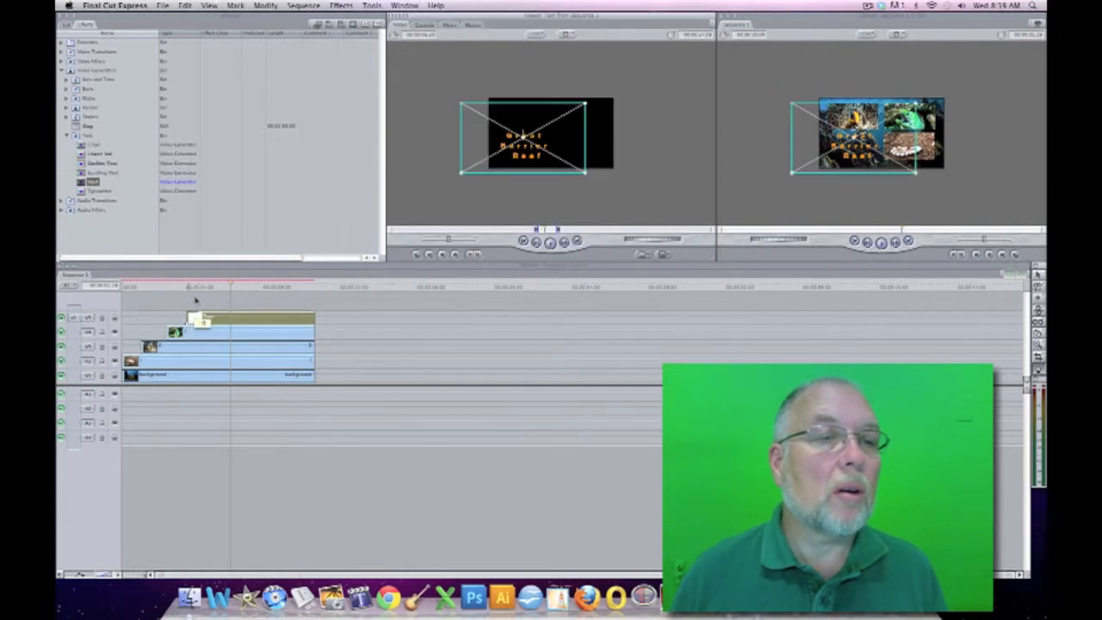
left_click(189, 284)
left_click(191, 285)
left_click_drag(195, 284, 211, 285)
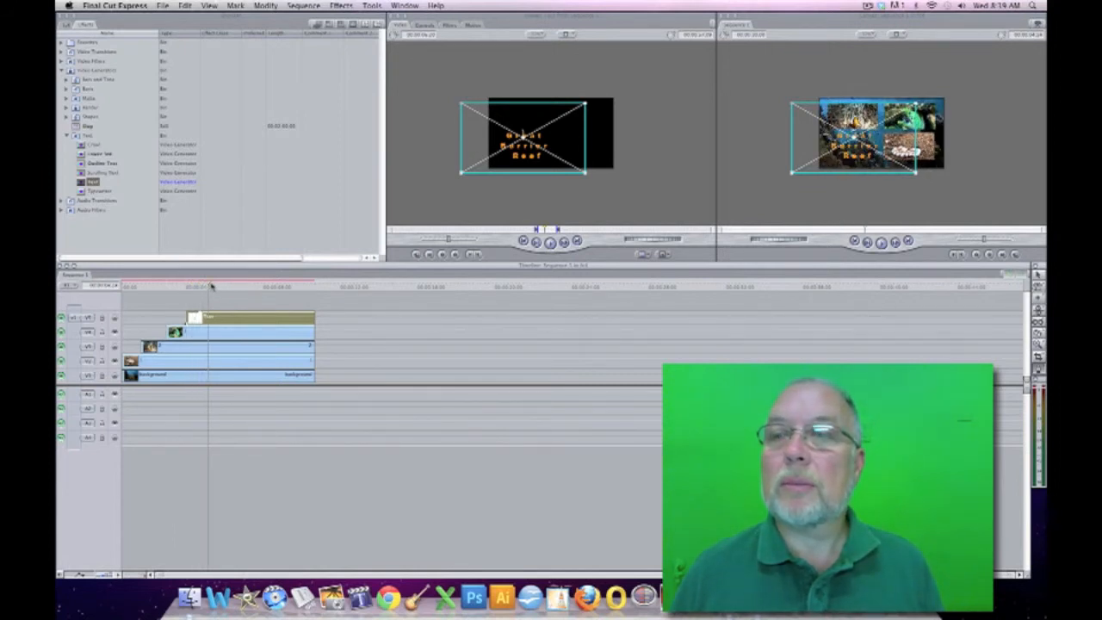
- Open the music clip from the project and mark its in and out points around the closing passage, ending where the waveform fades out
left_click_drag(150, 285, 113, 295)
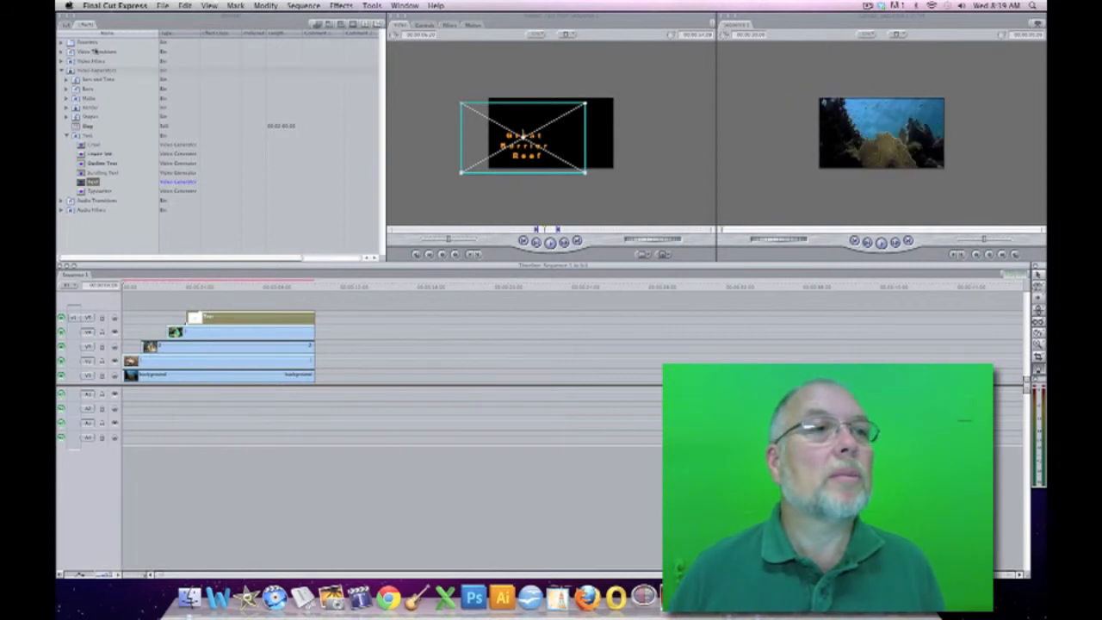
left_click(66, 25)
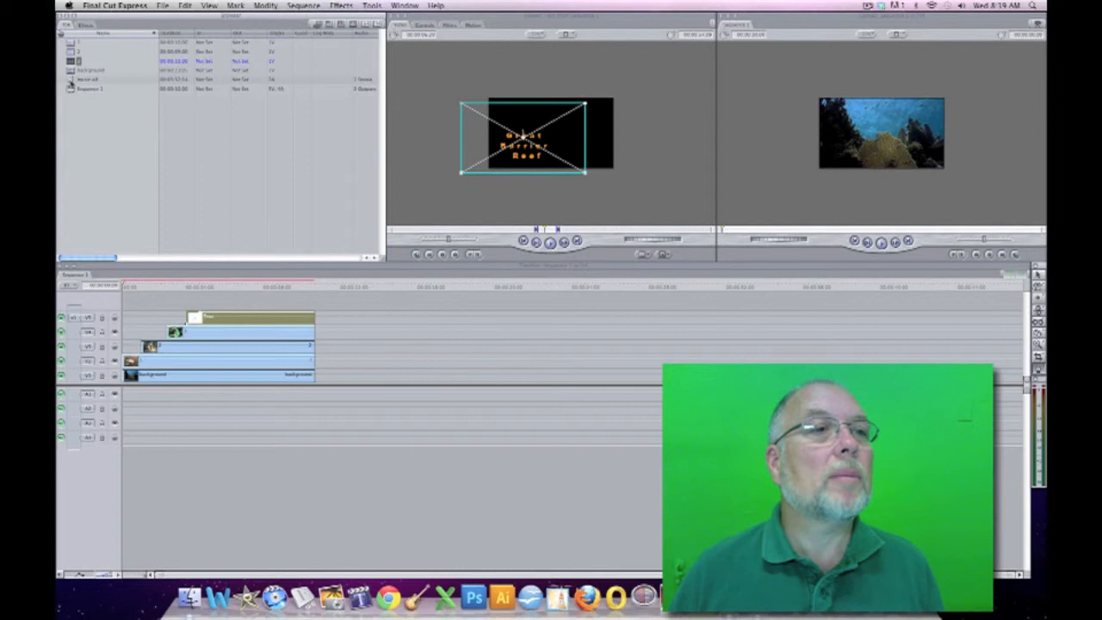
double_click(72, 79)
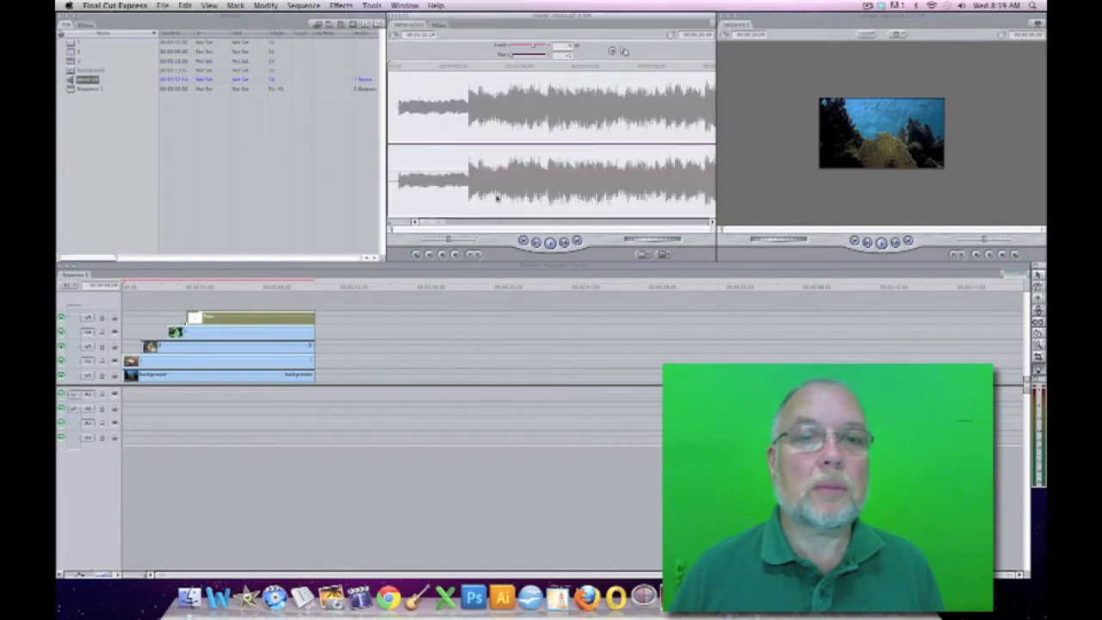
left_click_drag(675, 230, 709, 228)
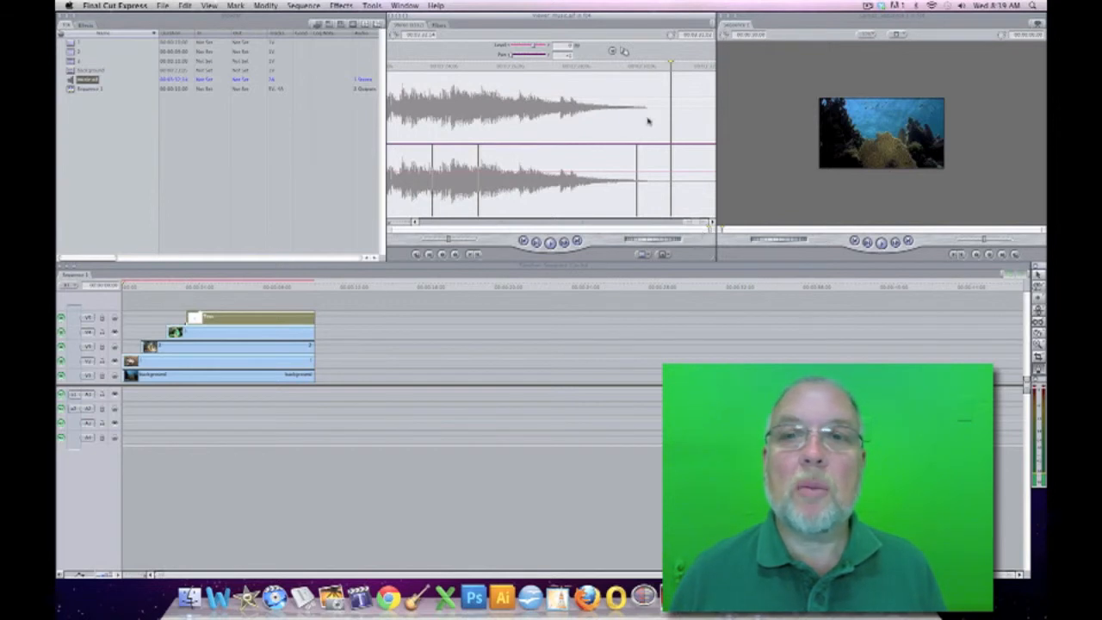
left_click(647, 67)
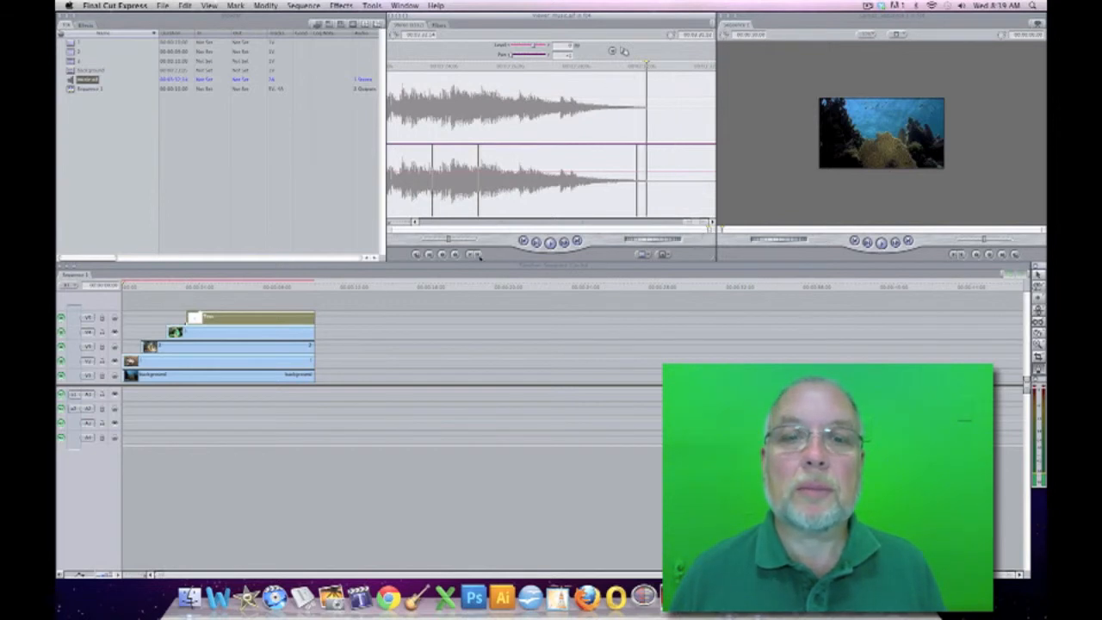
left_click(419, 69)
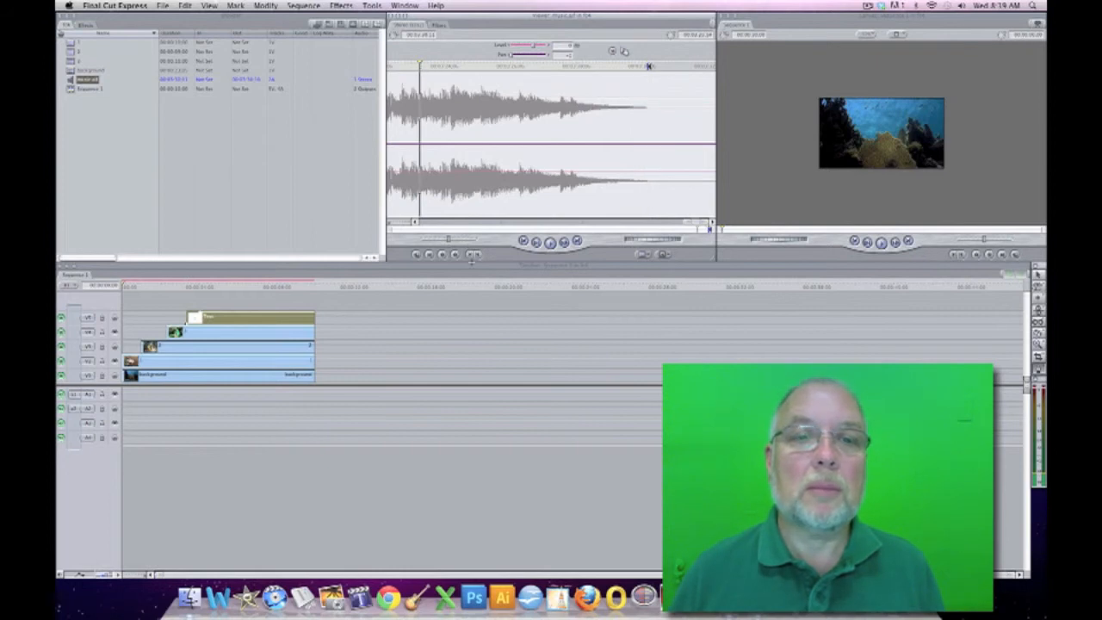
left_click(473, 255)
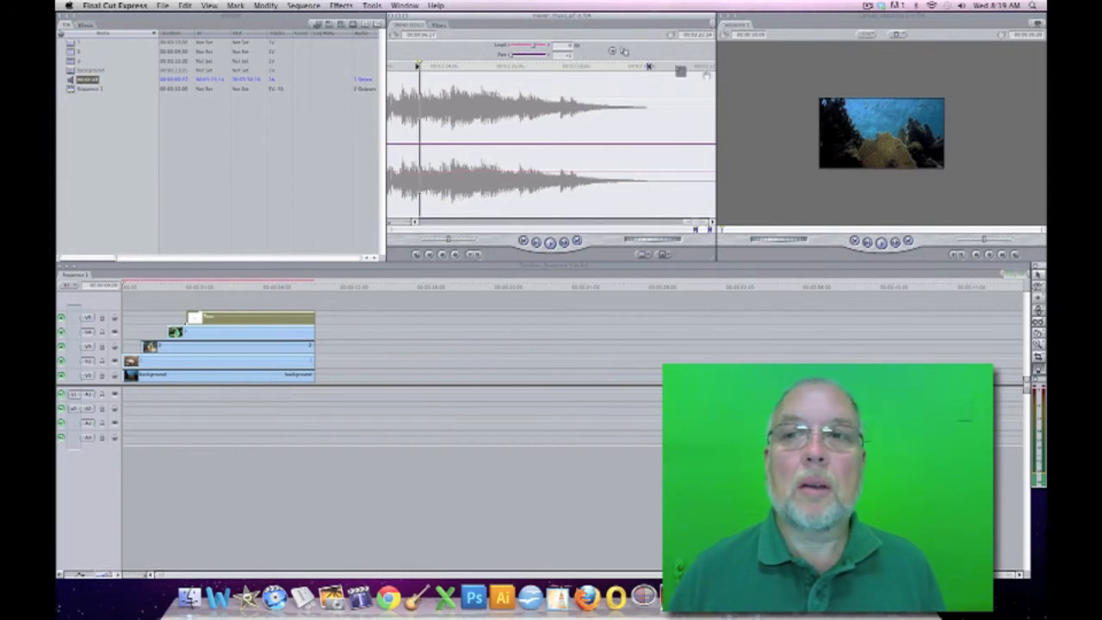
- Overwrite the marked music onto A1 and A2, align its end with the video clips and extend its start to the sequence beginning
key("F10")
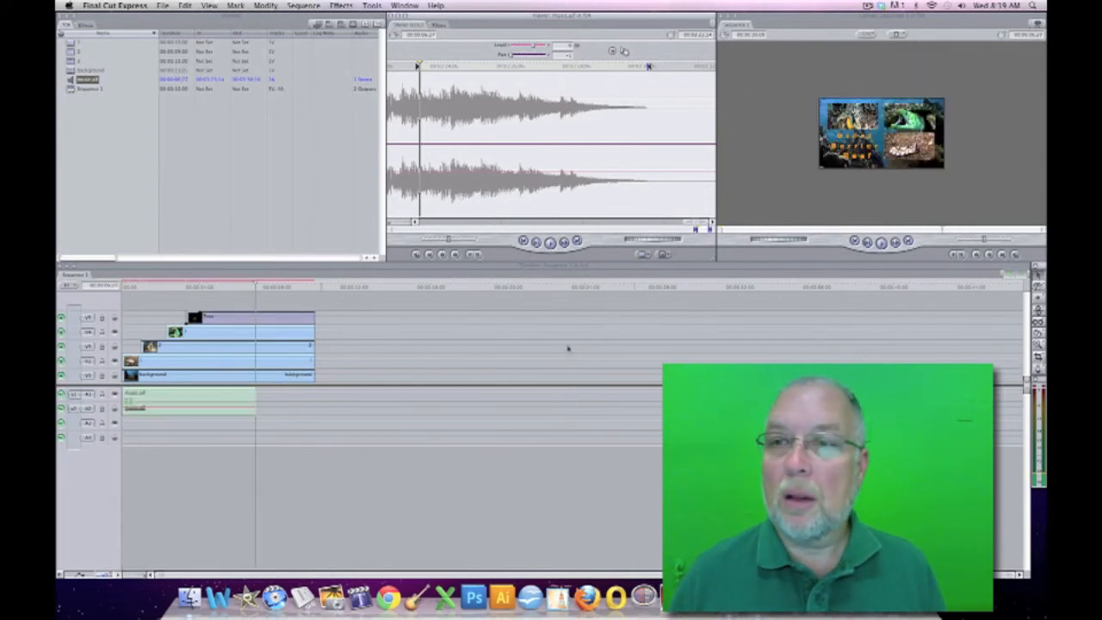
left_click_drag(223, 401, 285, 401)
left_click_drag(184, 398, 123, 399)
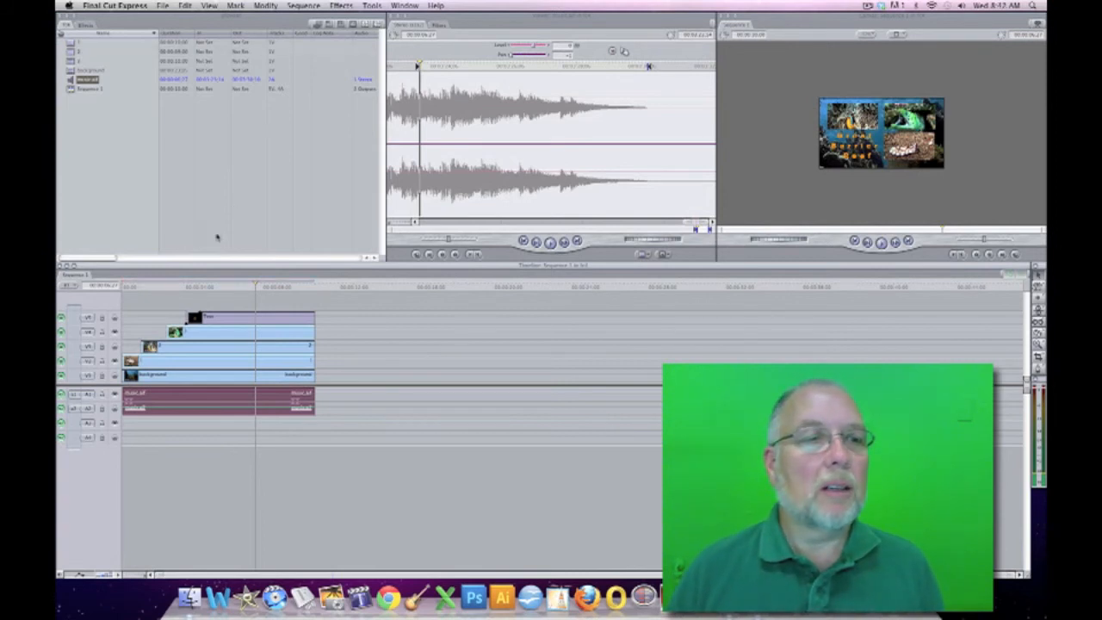
- Fit the sequence preview image to its window and play the sequence from the beginning
left_click_drag(137, 287, 121, 288)
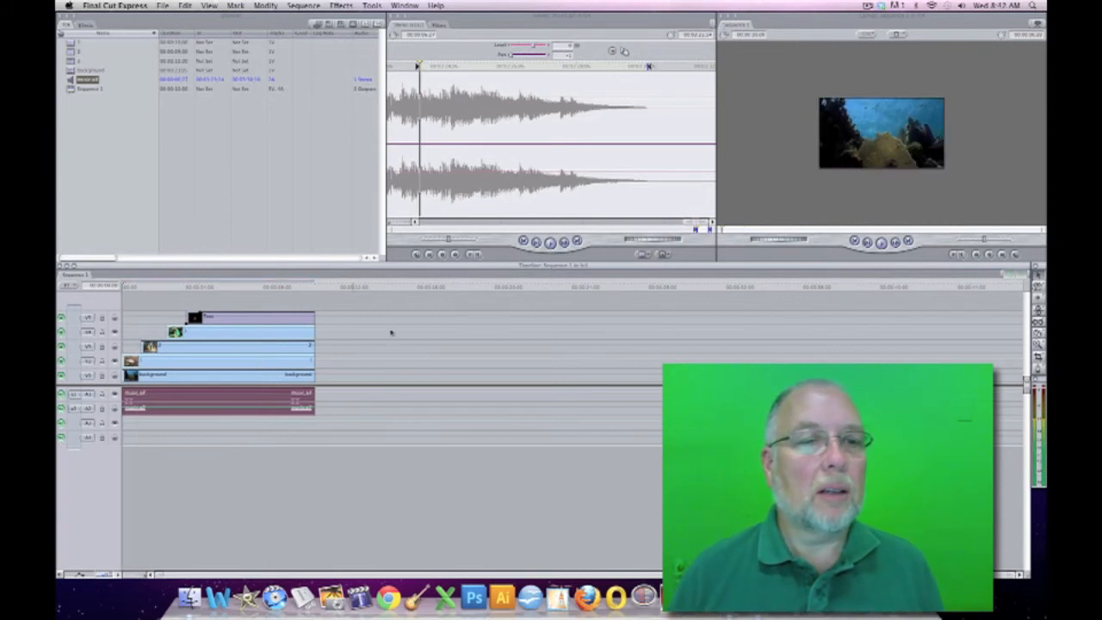
left_click(394, 327)
left_click(871, 37)
left_click(871, 36)
left_click(891, 11)
left_click(881, 242)
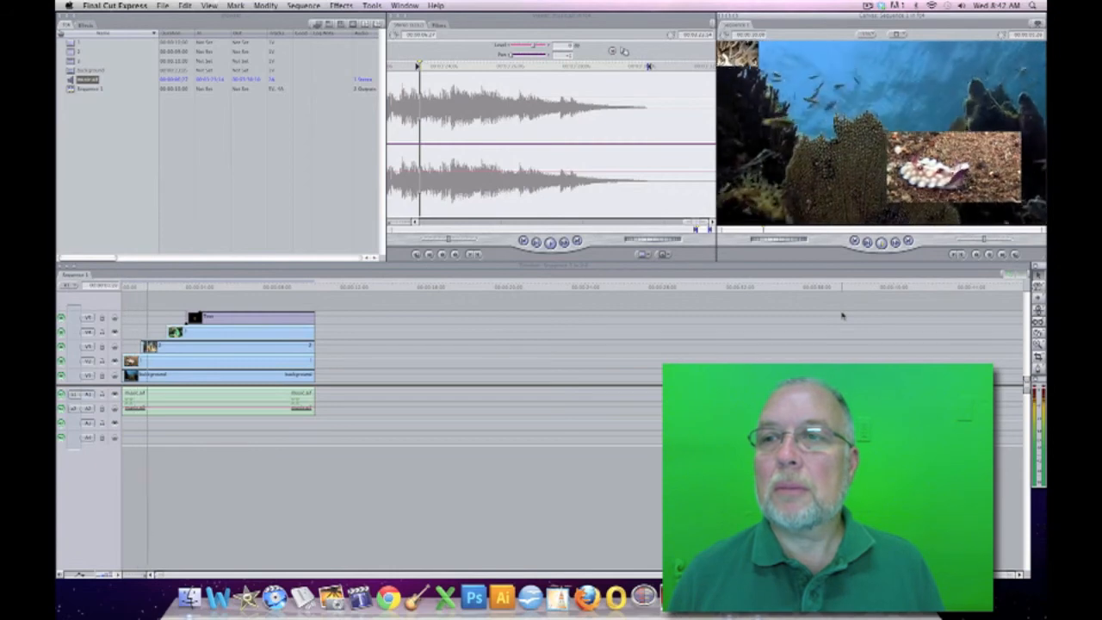